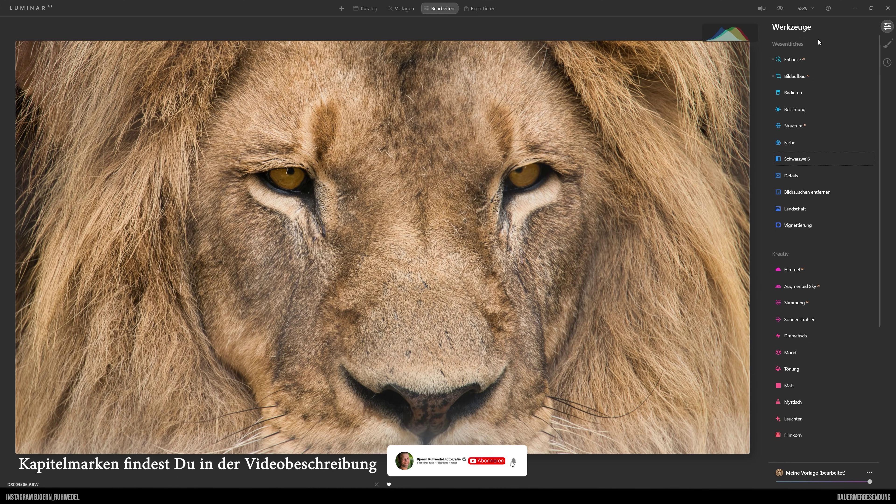
# - Convert the lion close-up to black and white with 'Konvertiere in S&W' in Schwarzweiß
pyautogui.click(798, 160)
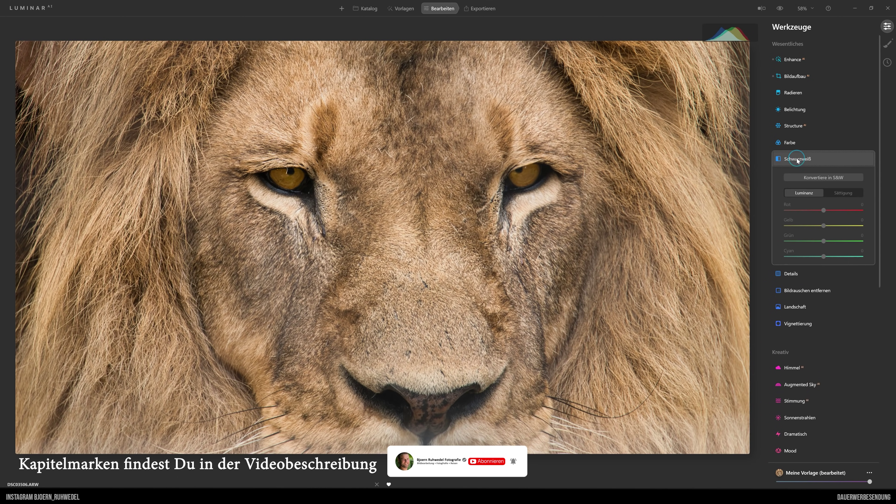
pyautogui.click(827, 177)
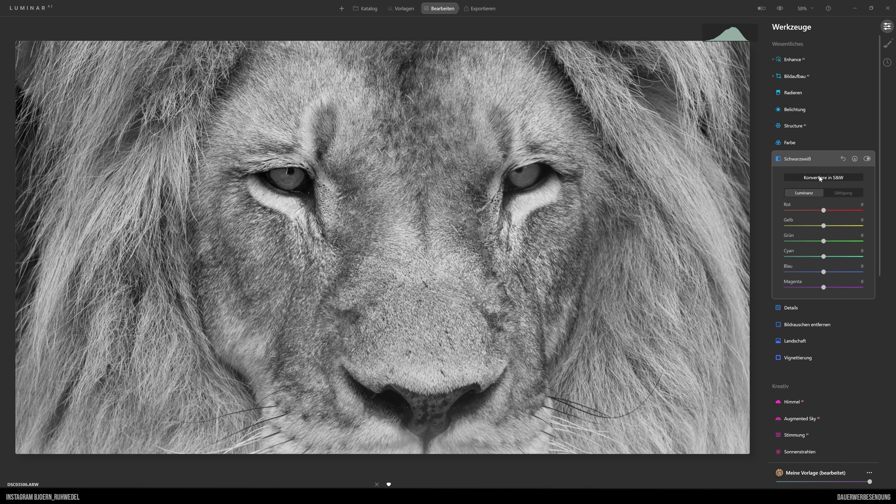
# - View the black-and-white lion at 100% zoom, centred on its eyes and nose
pyautogui.click(804, 8)
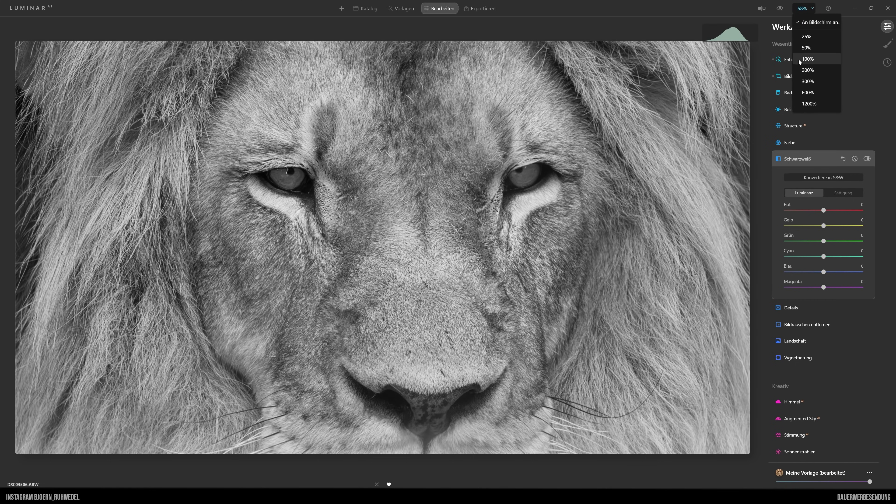
pyautogui.click(808, 58)
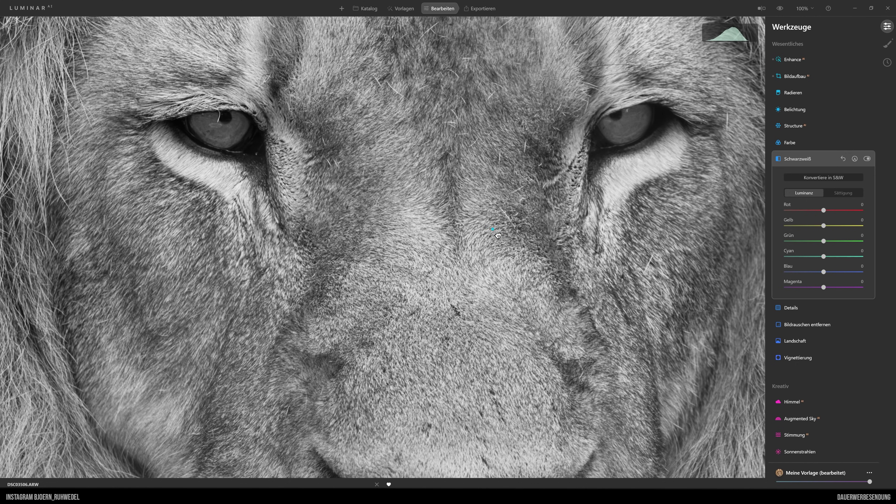
pyautogui.moveTo(498, 236)
pyautogui.mouseDown()
pyautogui.moveTo(465, 186)
pyautogui.moveTo(470, 192)
pyautogui.mouseUp()
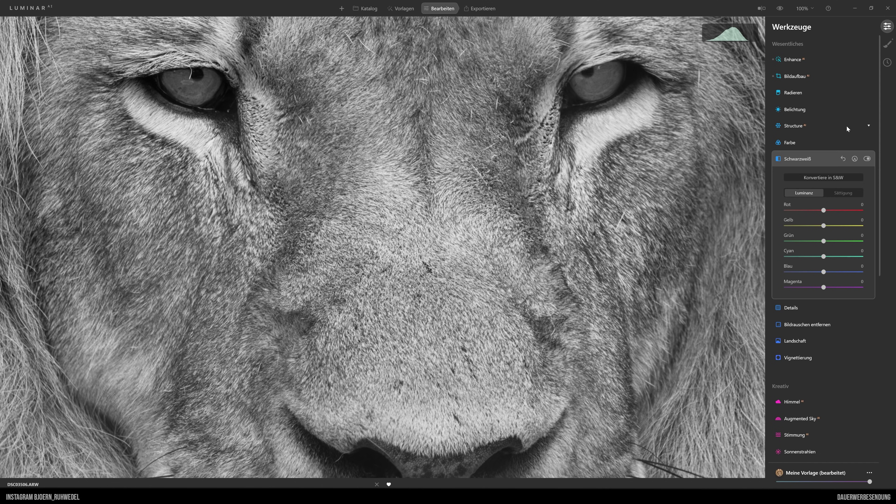
# - Set Structure's Menge to 100 and return the view to fit screen
pyautogui.click(792, 127)
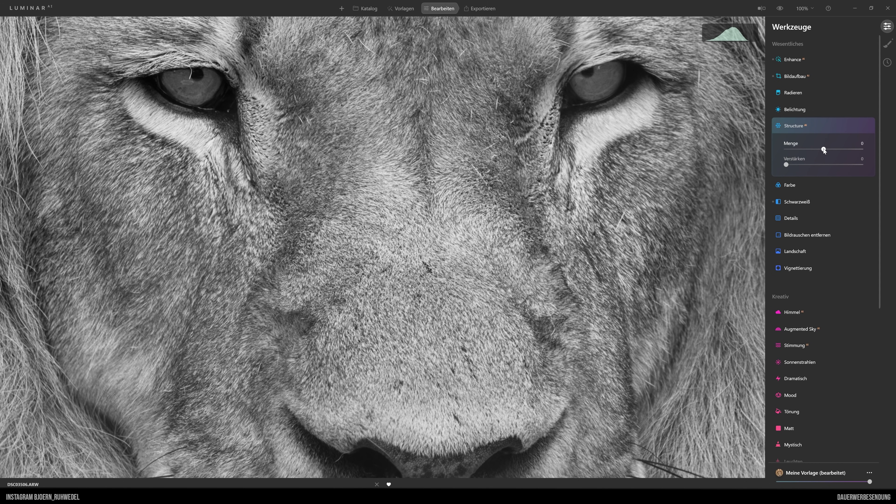
pyautogui.moveTo(824, 150); pyautogui.dragTo(861, 150)
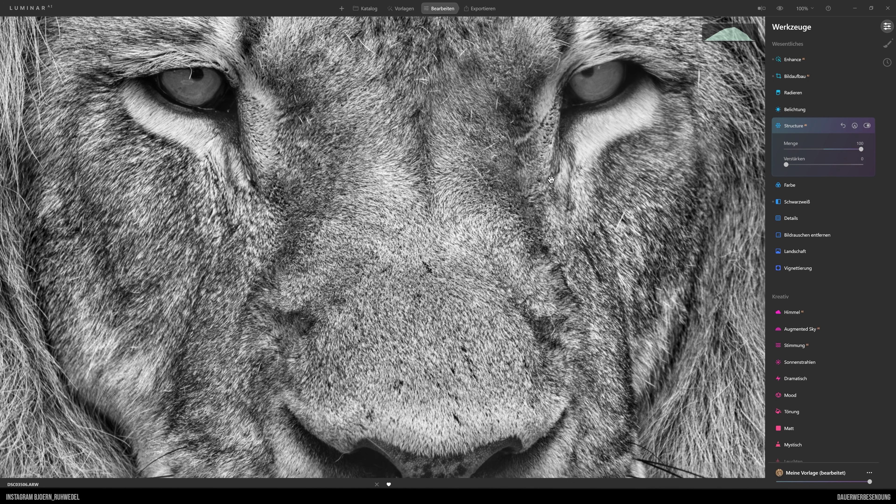
pyautogui.click(805, 10)
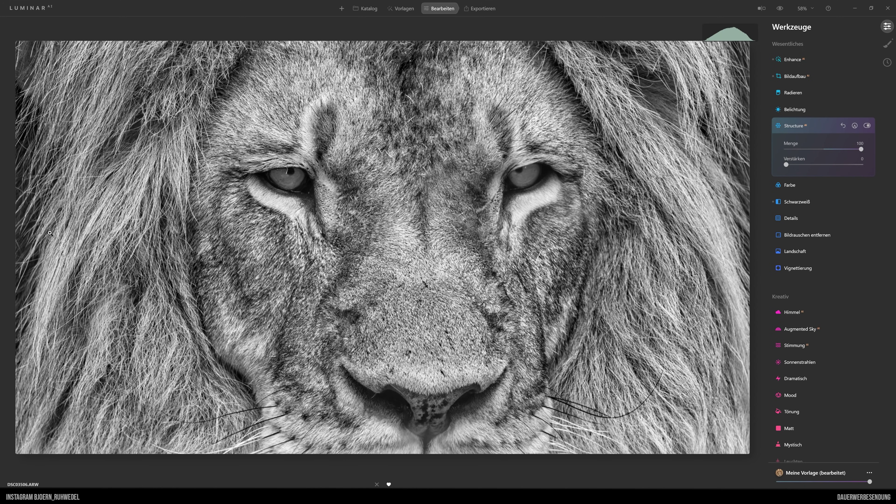
# - Lower Structure's Menge from 100 to 25, comparing the lion with Structure off and on
pyautogui.click(867, 126)
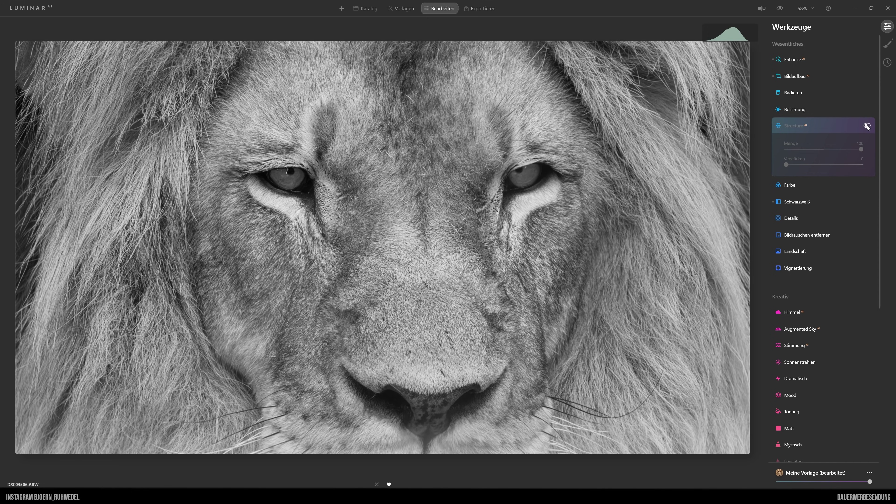
pyautogui.click(867, 125)
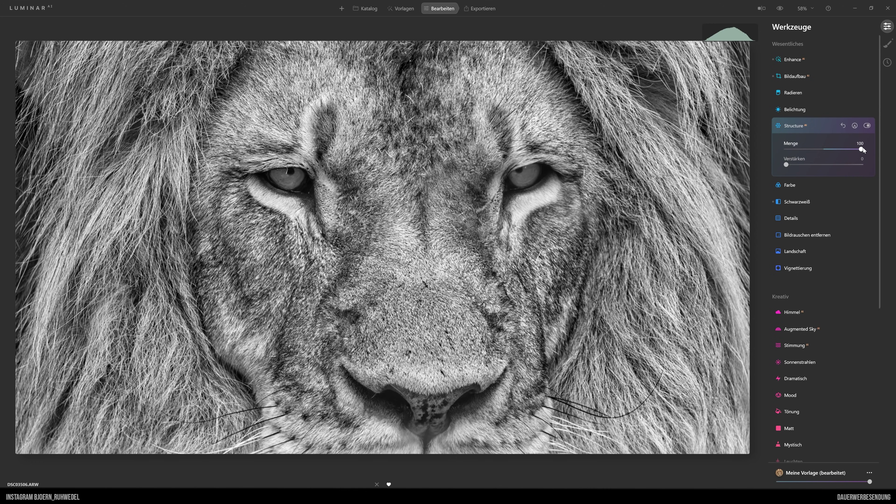
pyautogui.moveTo(851, 151); pyautogui.dragTo(833, 151)
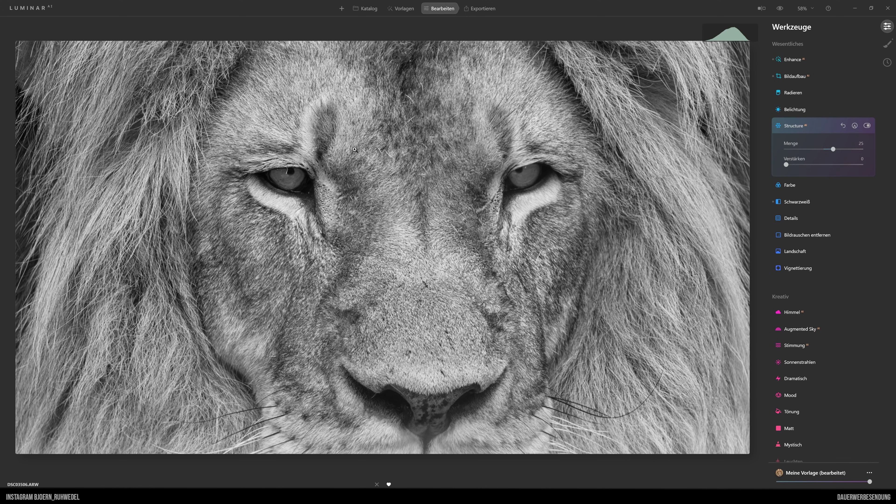
pyautogui.click(868, 126)
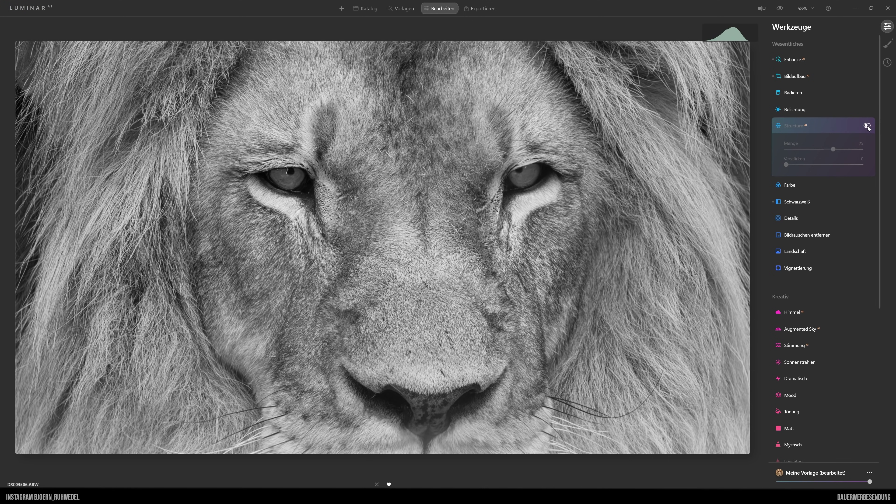
pyautogui.click(867, 125)
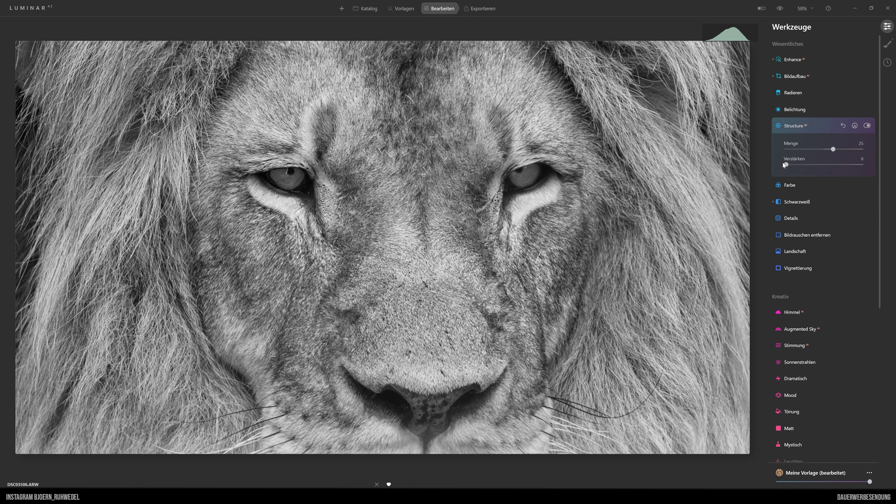
# - Set Structure's Verstärken to 20 after trying it higher, then compare Structure off and on
pyautogui.moveTo(786, 165); pyautogui.dragTo(861, 165)
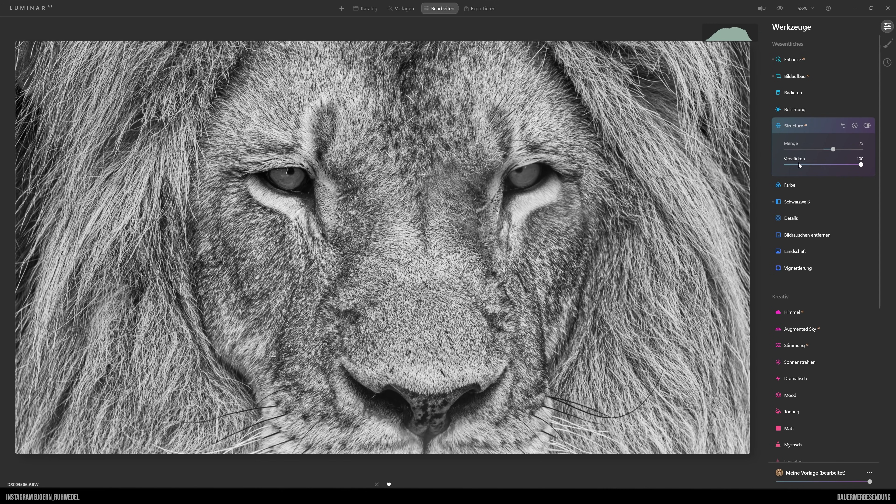
pyautogui.moveTo(861, 165); pyautogui.dragTo(802, 170)
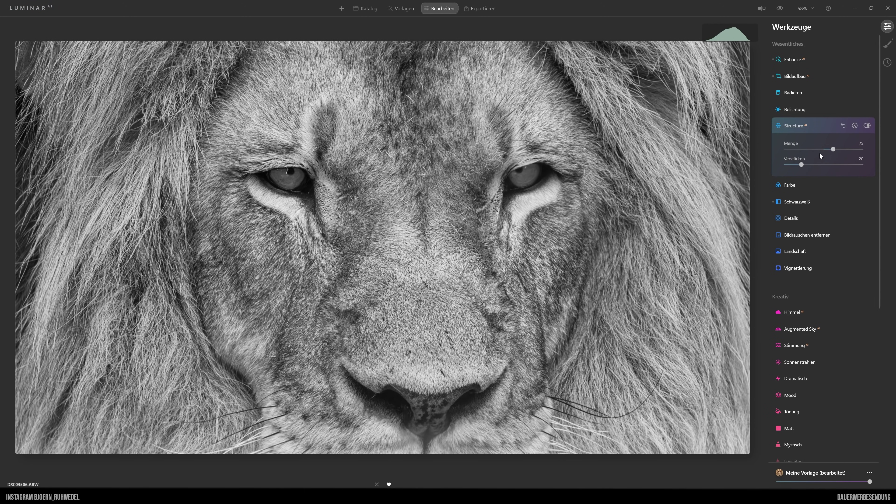
pyautogui.click(868, 126)
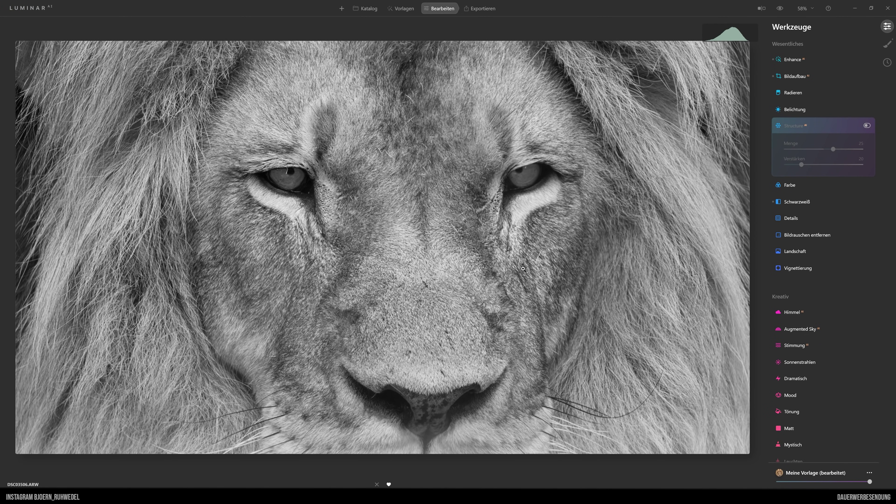
pyautogui.click(867, 126)
# - Inspect the eyes and mane at 100%, toggling Structure (Menge 25, Verstärken 20) off and on
pyautogui.click(805, 9)
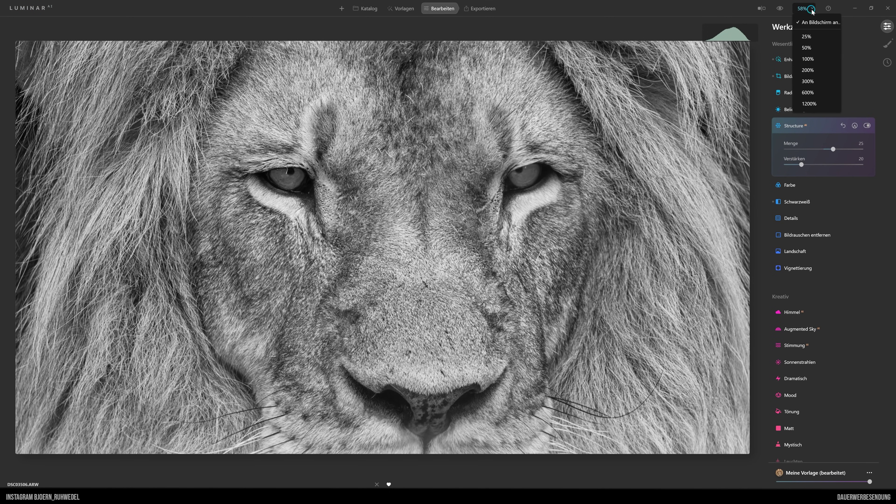
pyautogui.click(812, 64)
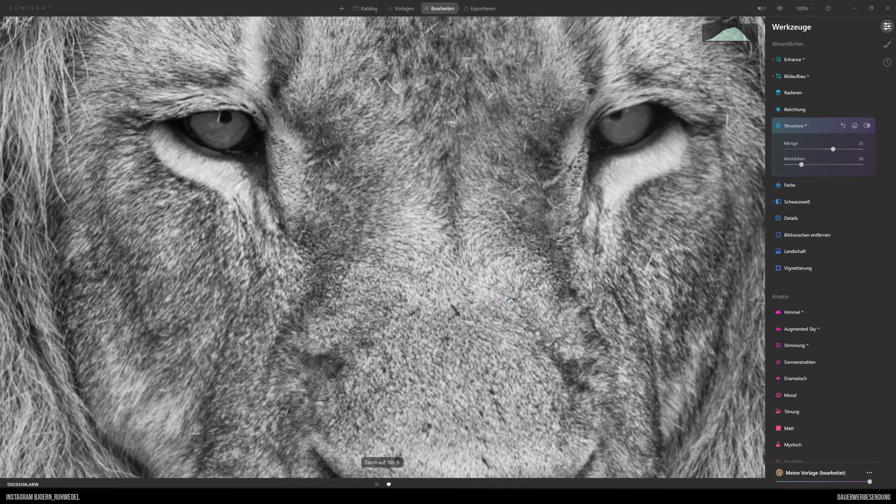
pyautogui.moveTo(510, 302); pyautogui.dragTo(486, 258)
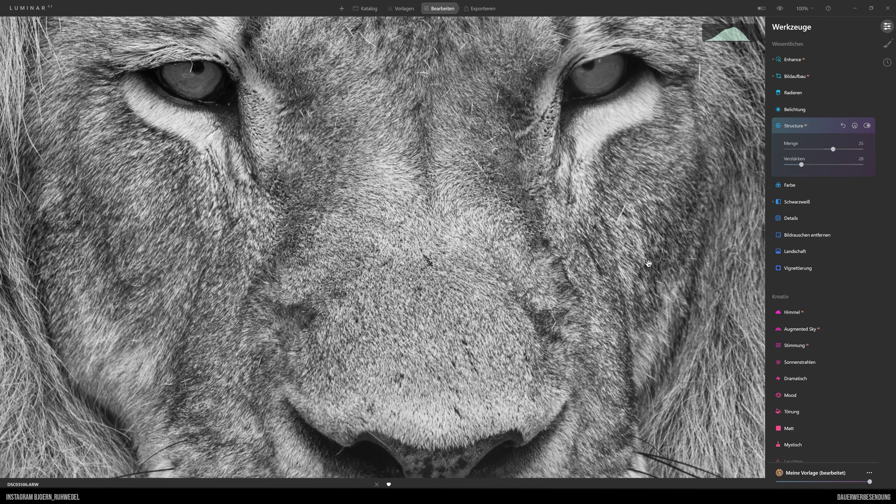
pyautogui.click(867, 125)
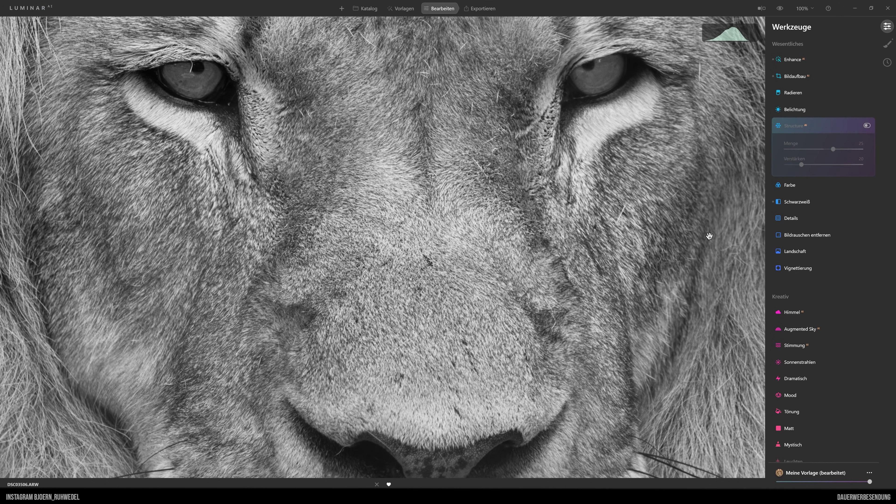
pyautogui.moveTo(712, 225)
pyautogui.mouseDown()
pyautogui.moveTo(560, 232)
pyautogui.moveTo(503, 221)
pyautogui.mouseUp()
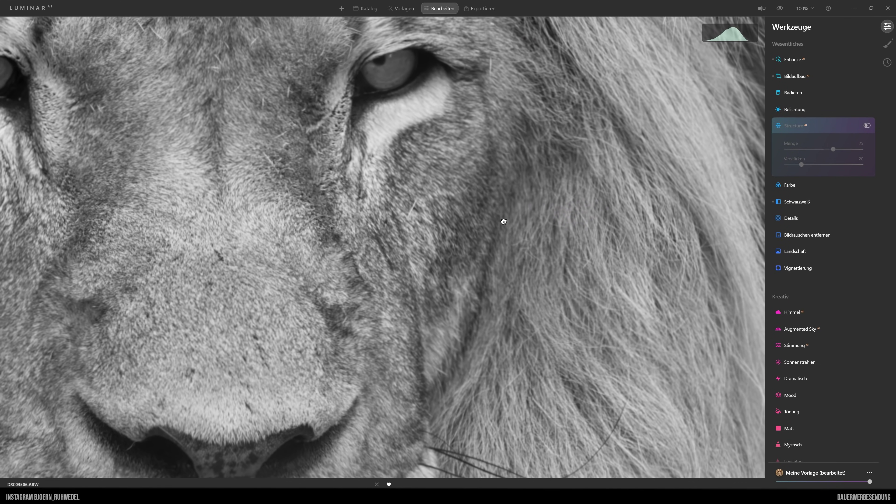
pyautogui.click(867, 126)
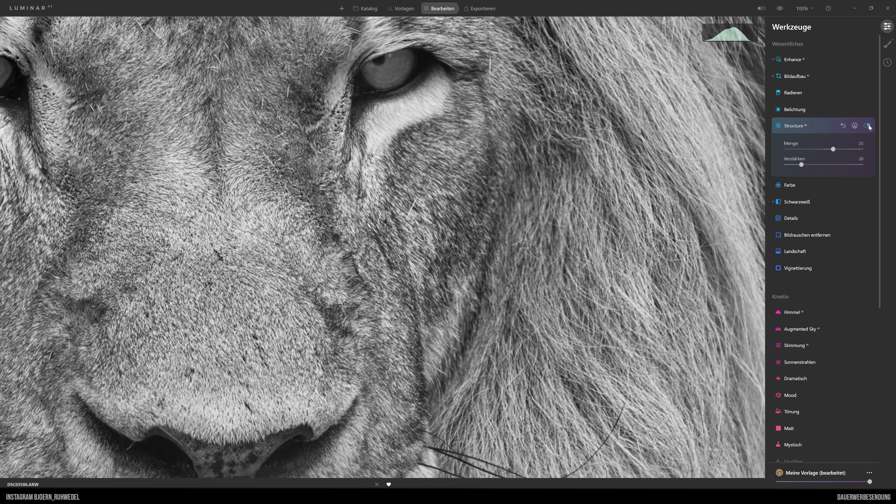
pyautogui.click(867, 126)
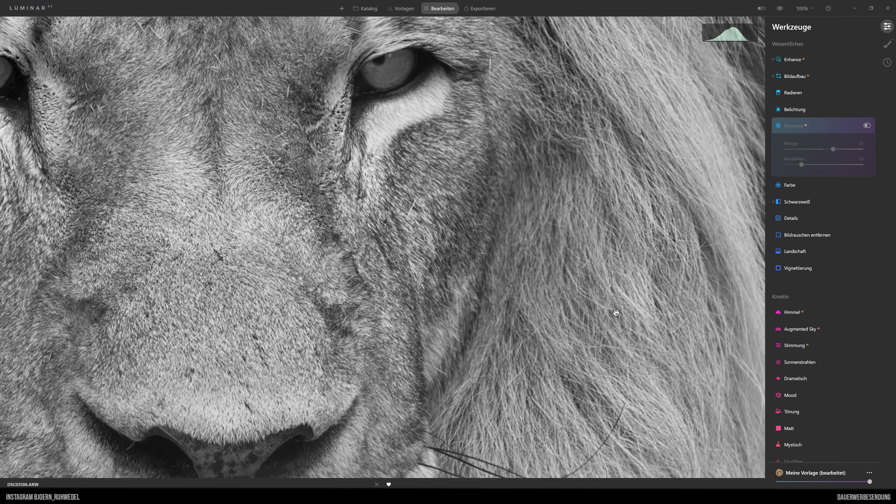
pyautogui.click(868, 126)
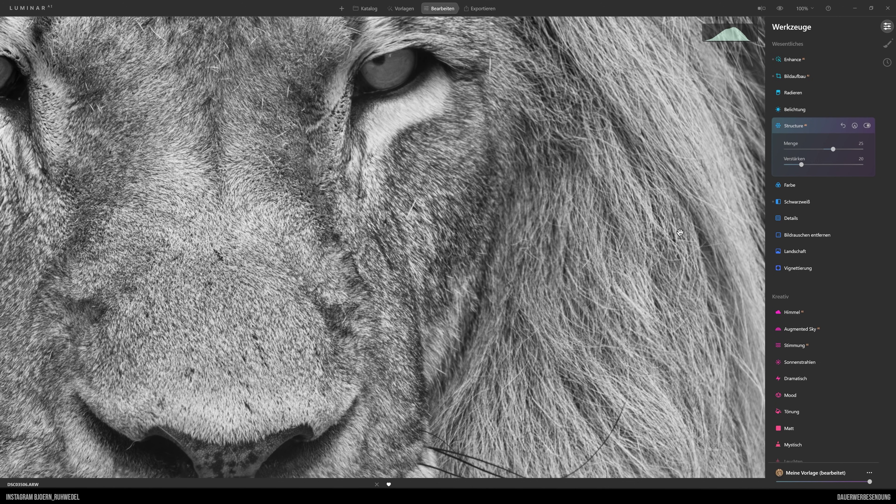
pyautogui.moveTo(204, 178)
pyautogui.mouseDown()
pyautogui.moveTo(235, 192)
pyautogui.moveTo(379, 195)
pyautogui.moveTo(377, 185)
pyautogui.mouseUp()
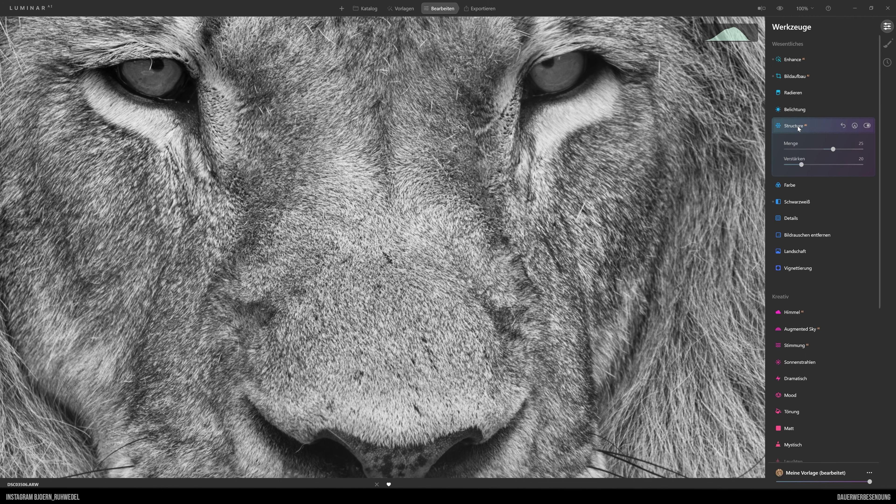
# - Open the Details tool and collapse its Schärfen Maskieren and Details Maskierung subsections
pyautogui.moveTo(791, 218)
pyautogui.click(792, 218)
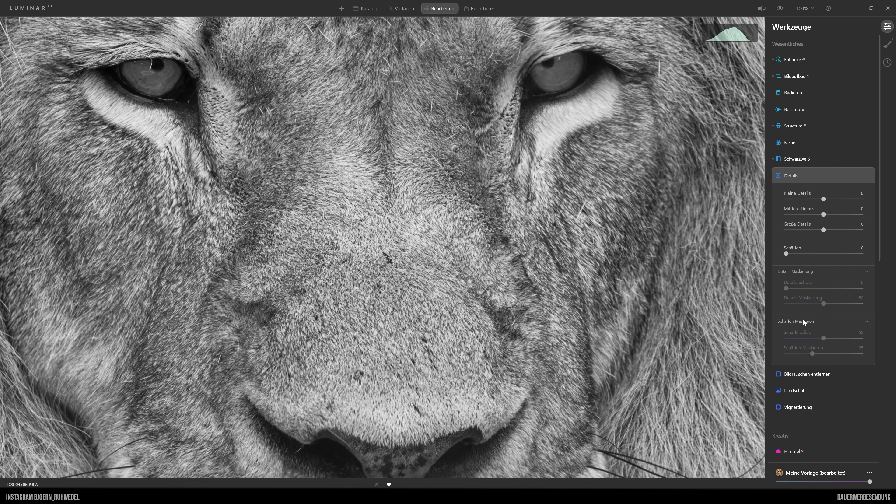
pyautogui.click(802, 322)
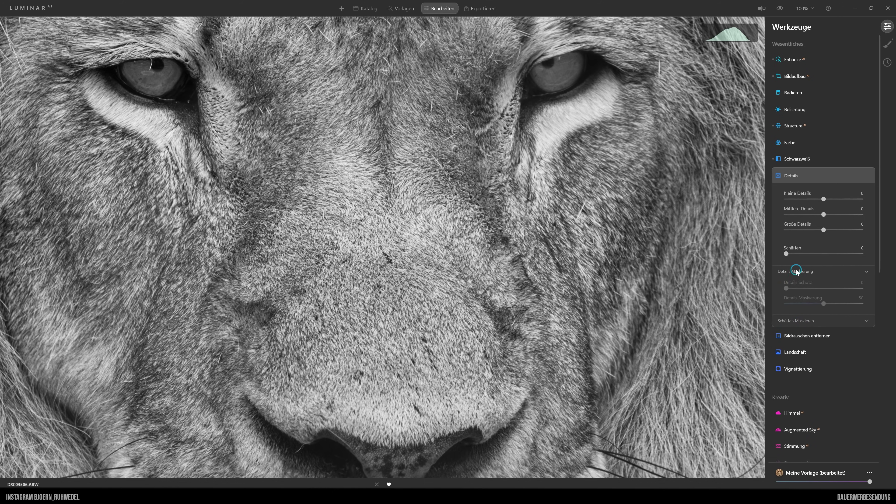
pyautogui.click(796, 272)
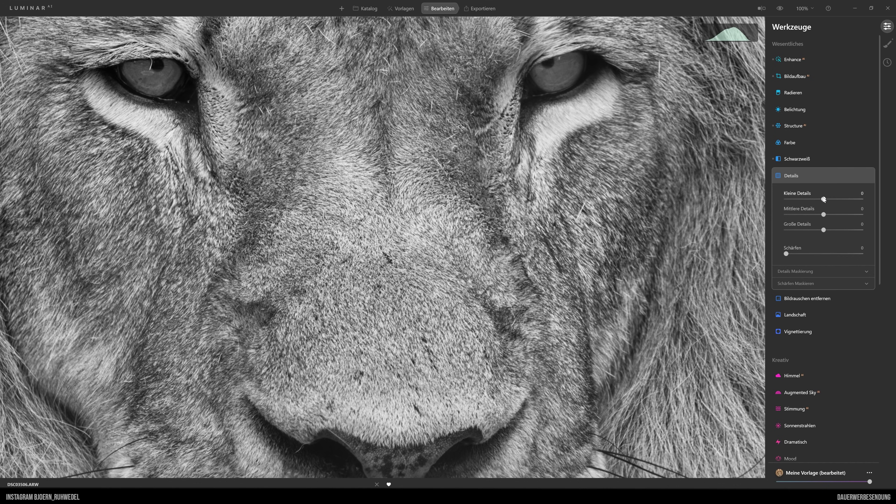
# - Push the Details tool's Kleine Details slider to its maximum of 100
pyautogui.moveTo(823, 198); pyautogui.dragTo(859, 199)
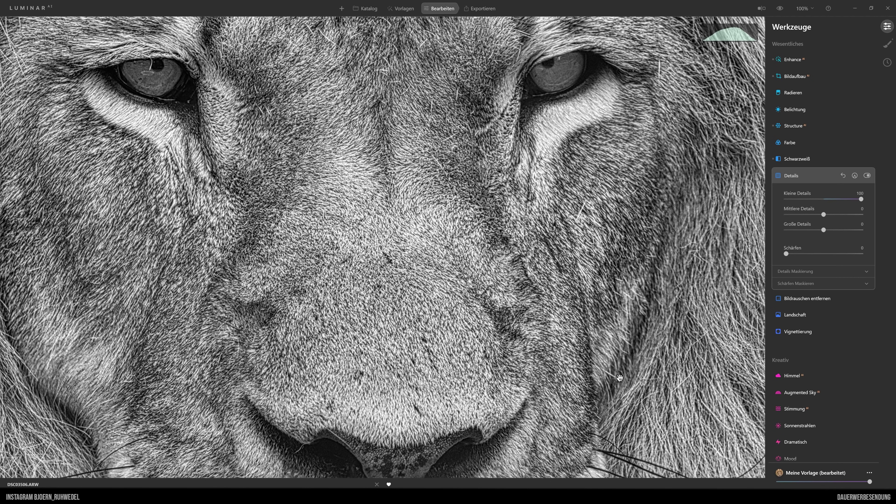
# - Fit the whole lion in view and lower Kleine Details to 19
pyautogui.click(806, 9)
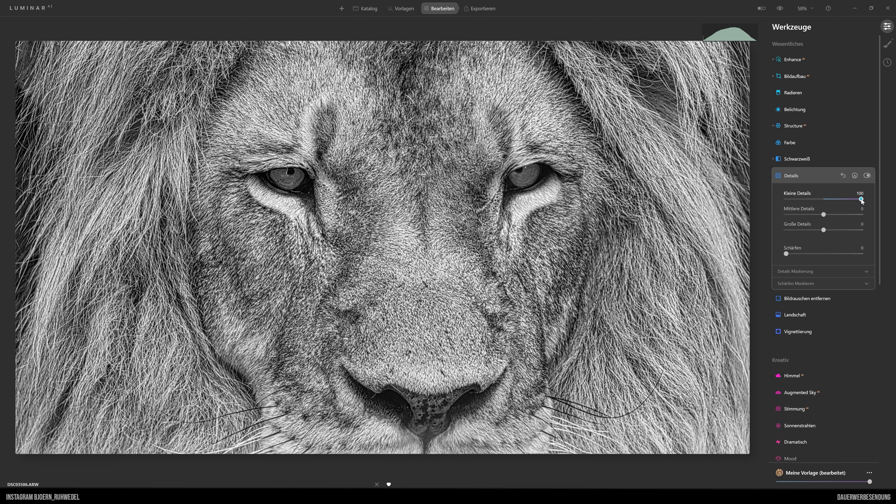
pyautogui.moveTo(861, 200); pyautogui.dragTo(833, 200)
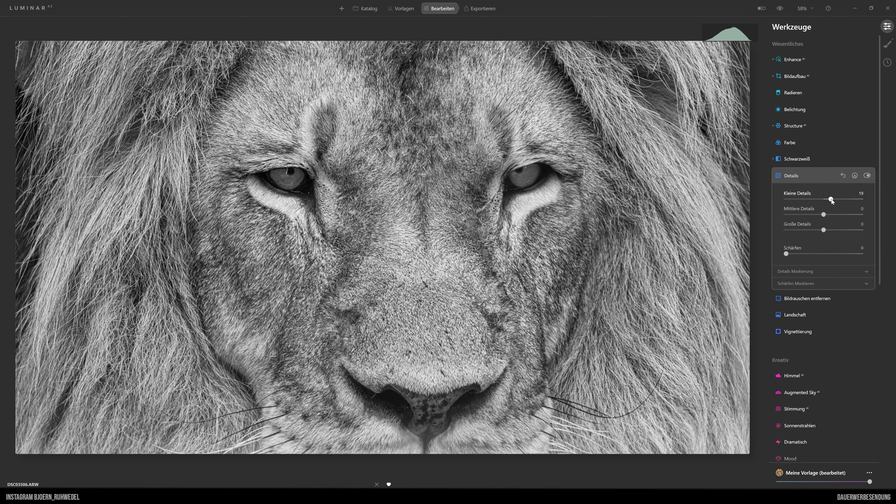
pyautogui.click(794, 127)
pyautogui.click(867, 126)
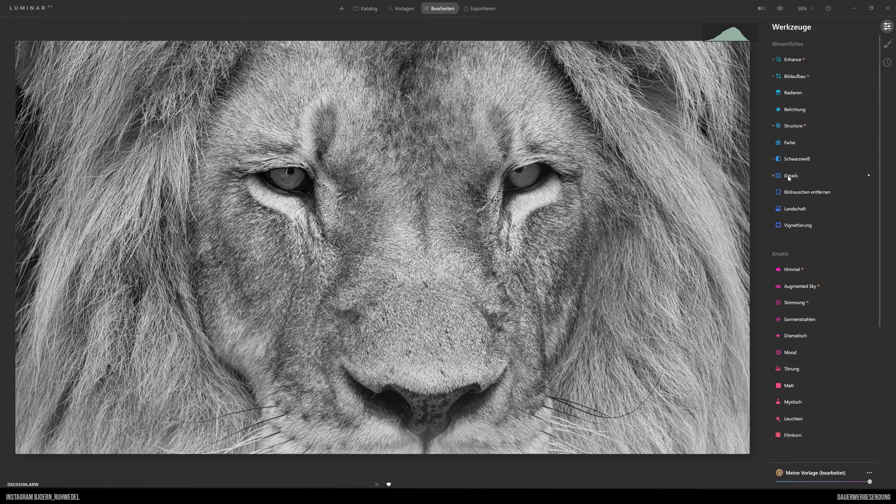
pyautogui.click(789, 176)
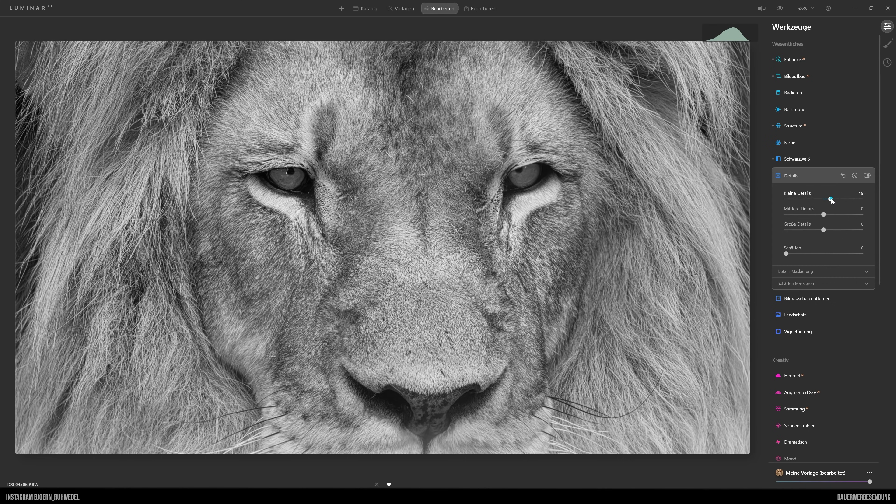
# - Reset Kleine Details and bring it back to 19, comparing Details off and on
pyautogui.doubleClick(832, 201)
pyautogui.moveTo(824, 199); pyautogui.dragTo(863, 199)
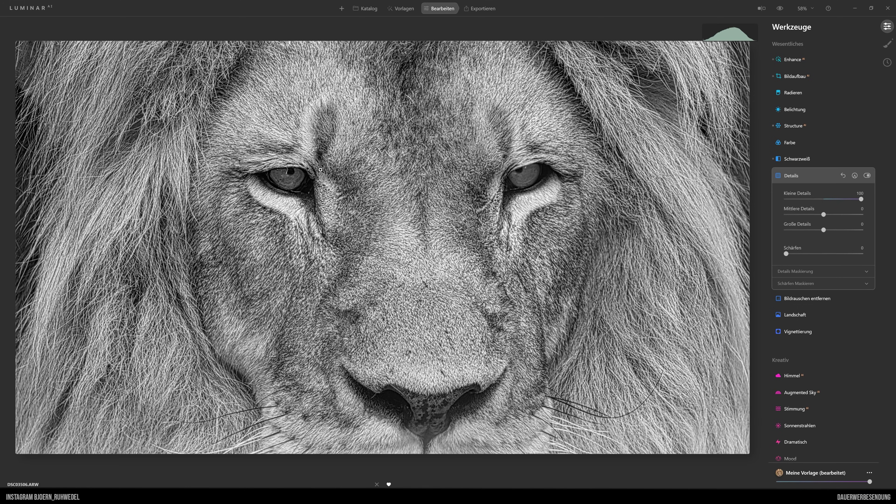
pyautogui.moveTo(860, 200); pyautogui.dragTo(833, 200)
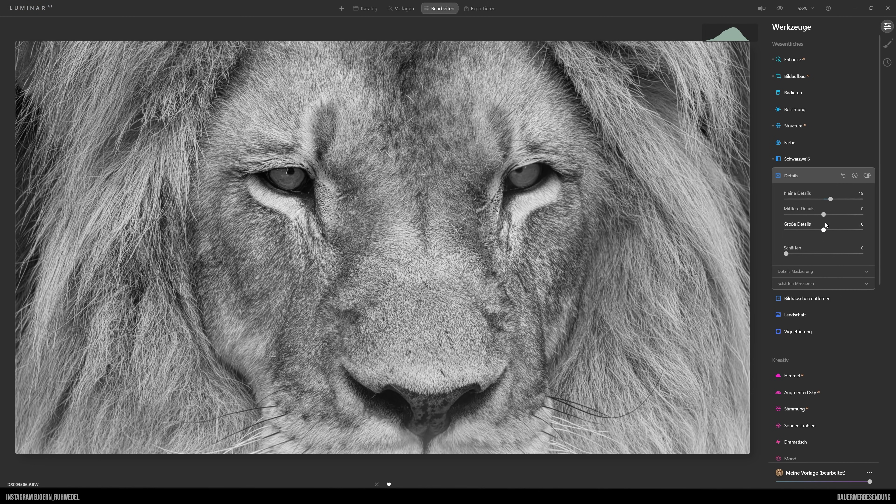
pyautogui.click(868, 175)
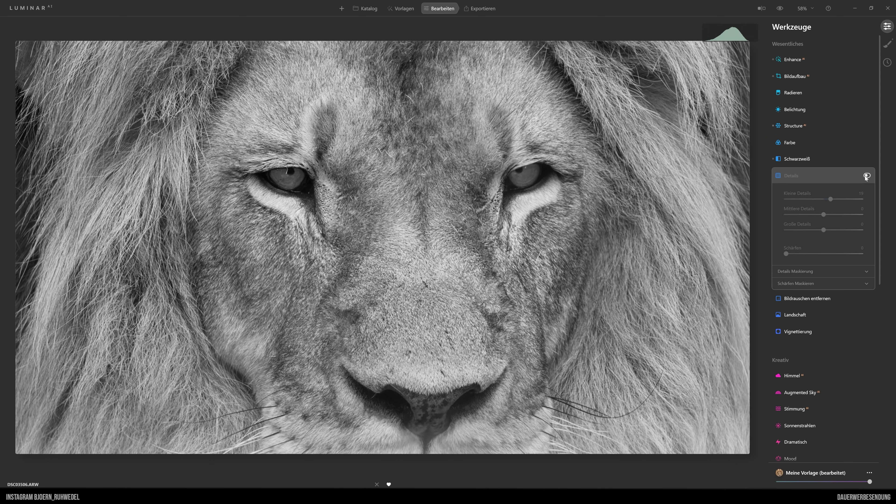
pyautogui.click(868, 176)
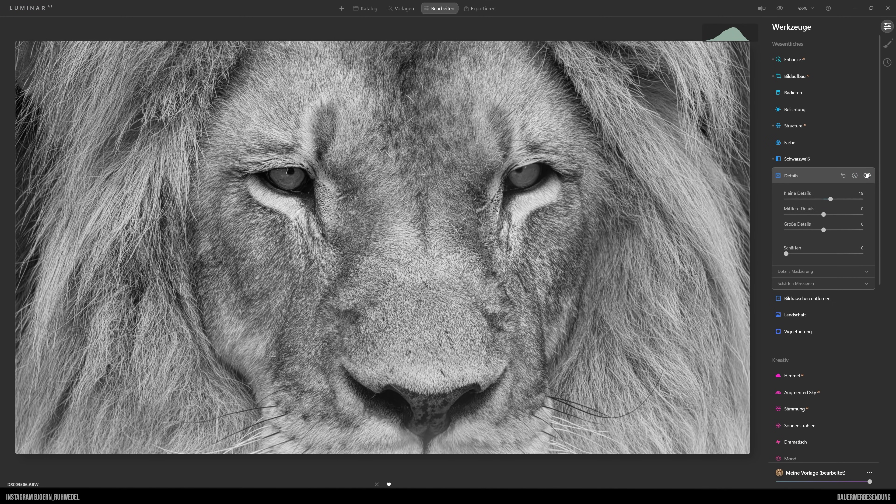
pyautogui.click(868, 176)
pyautogui.click(867, 176)
# - View the lion's nose and whiskers at 100%, comparing with Details off and on
pyautogui.click(803, 8)
pyautogui.click(814, 61)
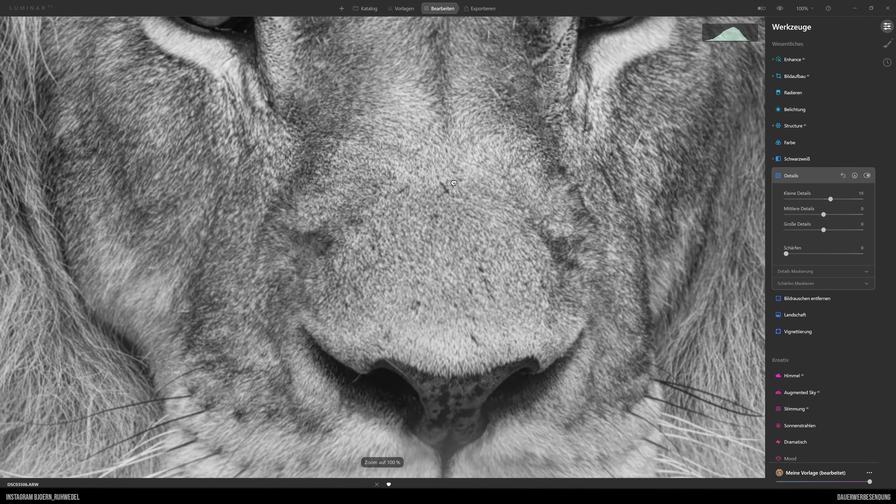
pyautogui.moveTo(468, 296); pyautogui.dragTo(440, 188)
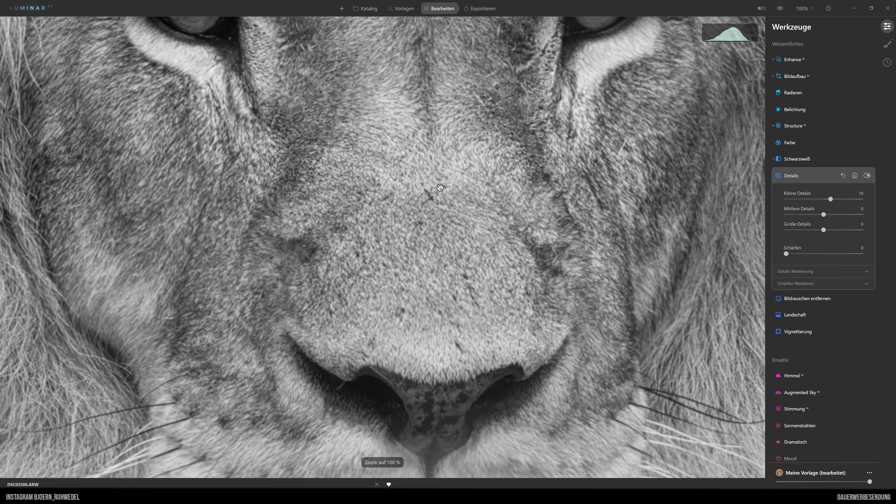
pyautogui.click(868, 176)
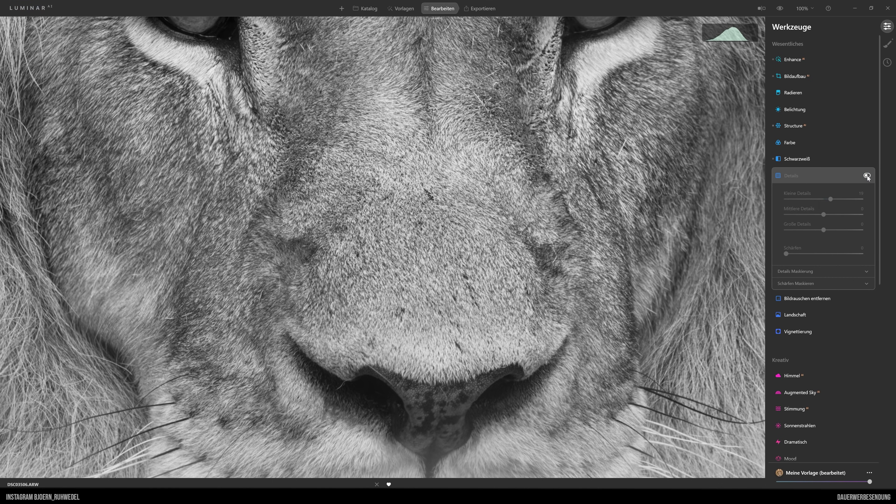
pyautogui.click(867, 176)
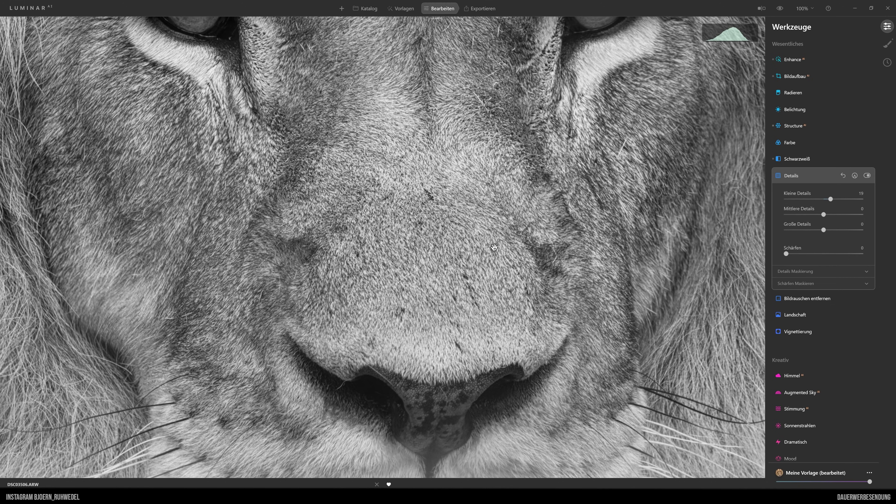
# - Pan to the eyes and set Mittlere Details to 15 after trying 100
pyautogui.moveTo(463, 177); pyautogui.dragTo(452, 226)
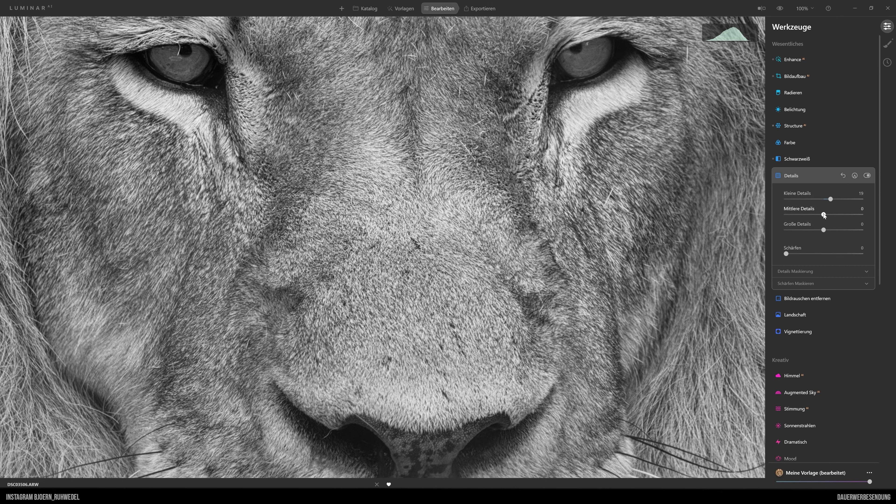
pyautogui.moveTo(831, 213); pyautogui.dragTo(864, 214)
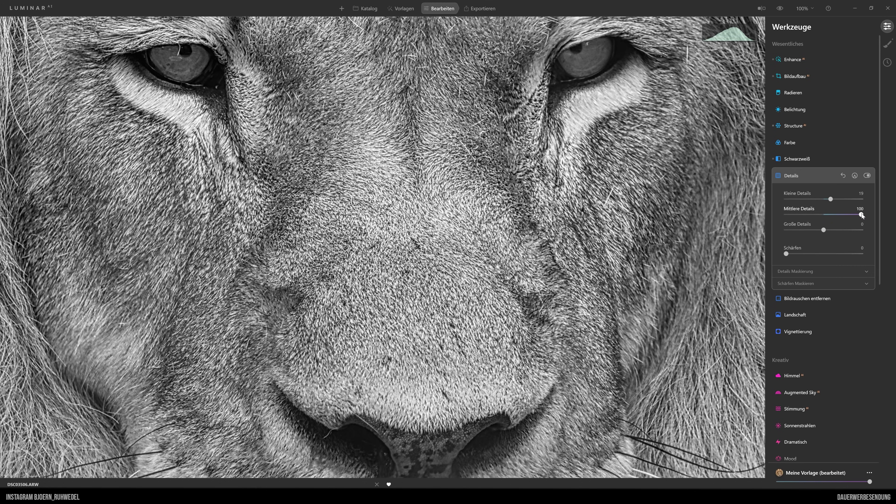
pyautogui.moveTo(862, 214); pyautogui.dragTo(831, 217)
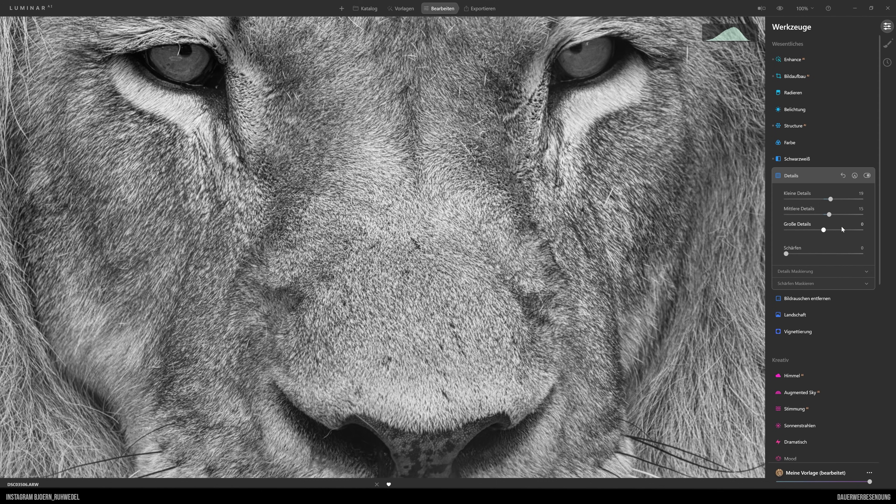
pyautogui.click(806, 10)
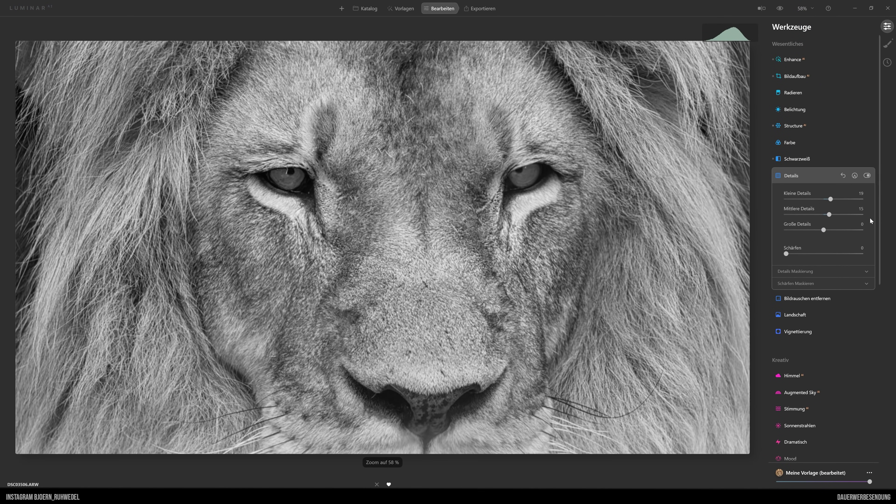
pyautogui.click(868, 176)
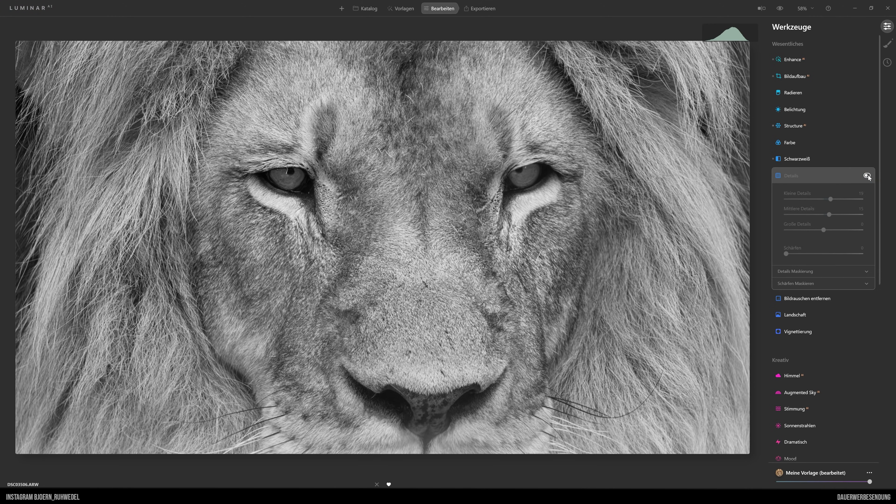
pyautogui.click(868, 176)
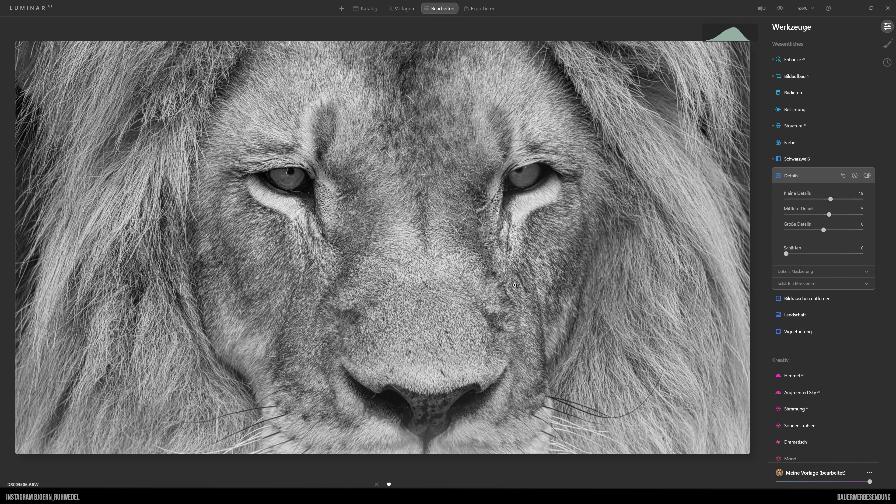
pyautogui.click(804, 8)
pyautogui.click(815, 60)
pyautogui.moveTo(437, 260); pyautogui.dragTo(436, 222)
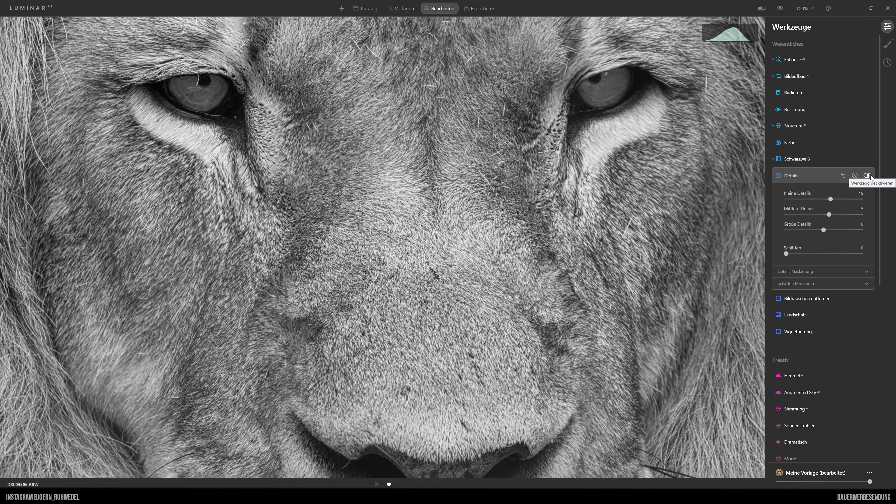
pyautogui.click(867, 176)
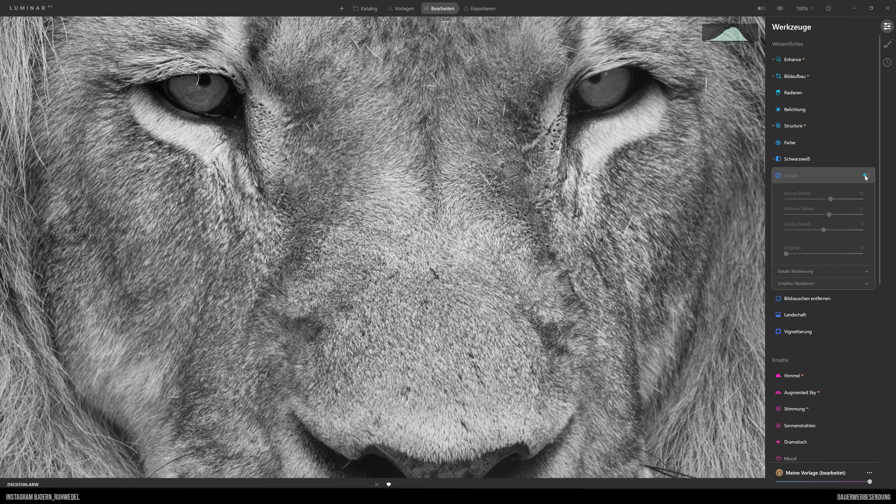
pyautogui.click(867, 176)
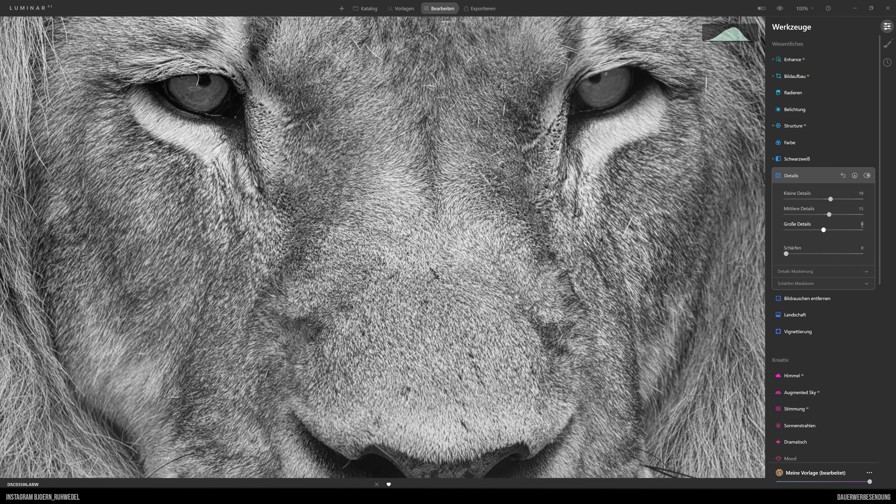
# - Preview Große Details at full strength, then settle it at 18
pyautogui.moveTo(823, 230); pyautogui.dragTo(872, 233)
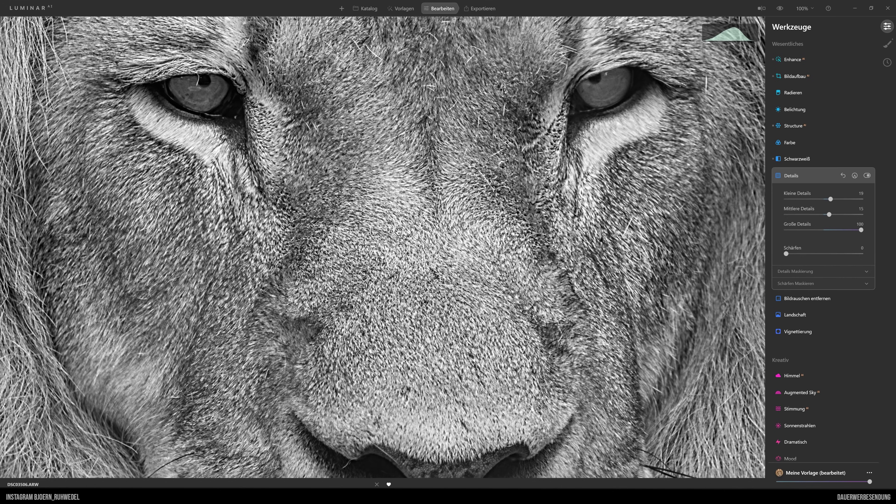
pyautogui.moveTo(861, 230); pyautogui.dragTo(830, 230)
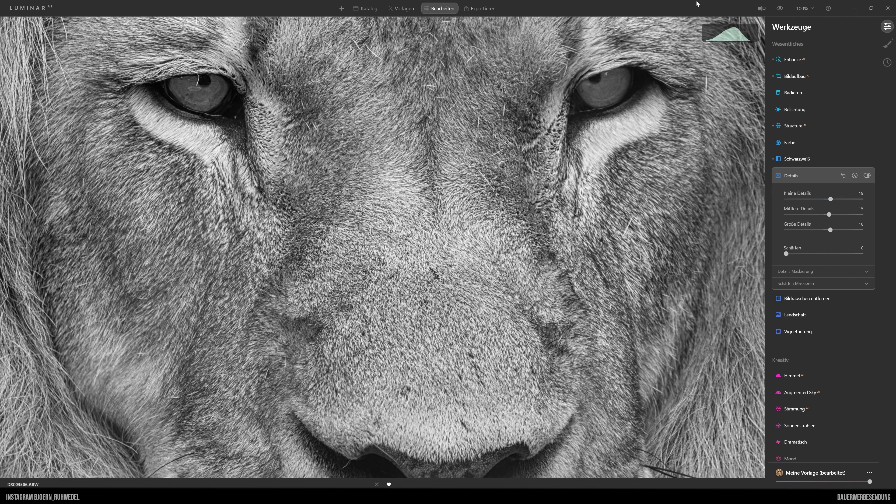
# - Compare the Details effect off and on, then fit the whole lion in view at 58%
pyautogui.click(867, 175)
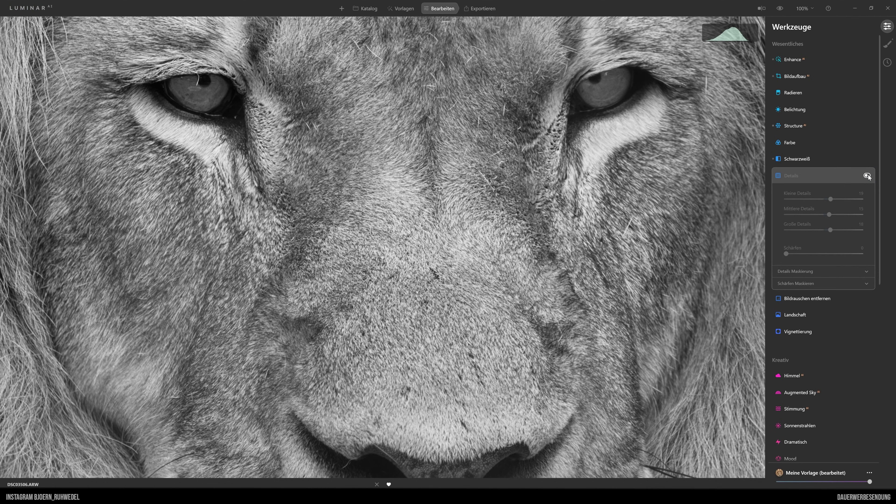
pyautogui.click(867, 175)
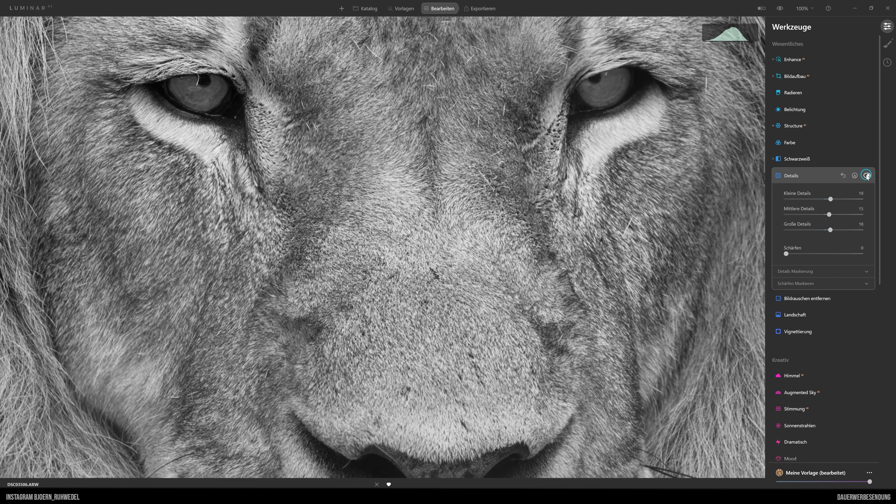
pyautogui.click(804, 8)
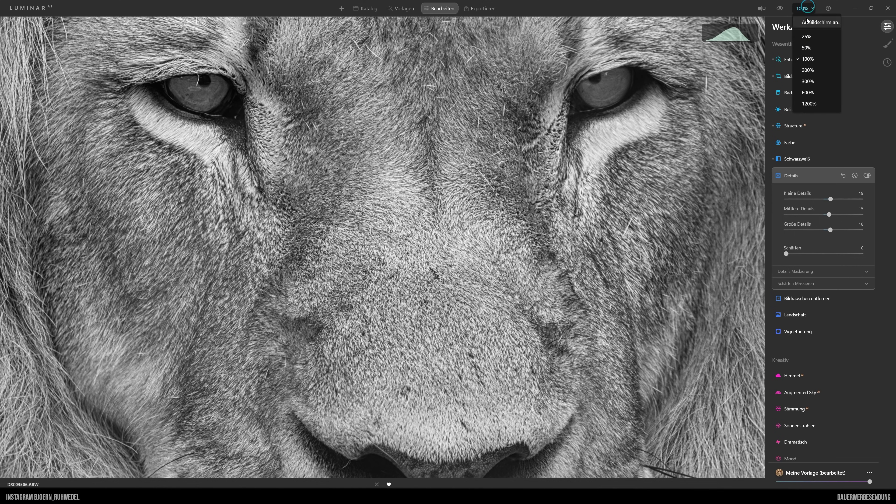
pyautogui.click(814, 24)
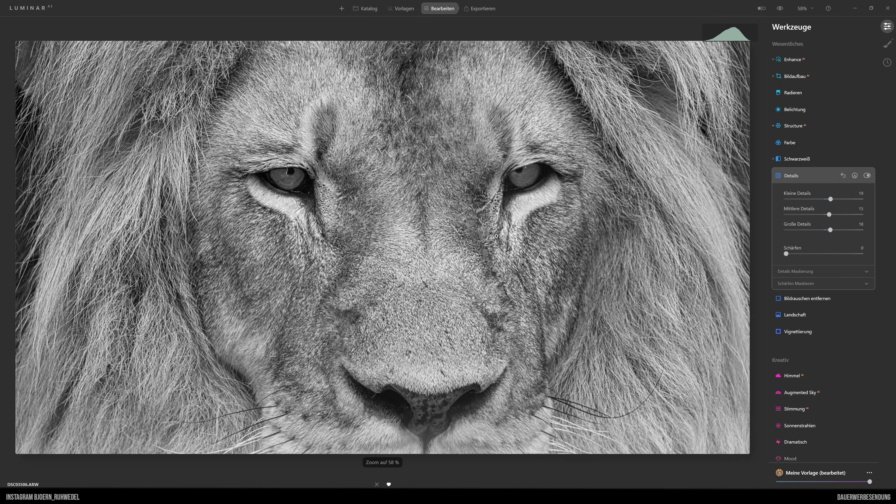
# - Toggle the Details effect off and on twice more for a before/after comparison
pyautogui.click(868, 176)
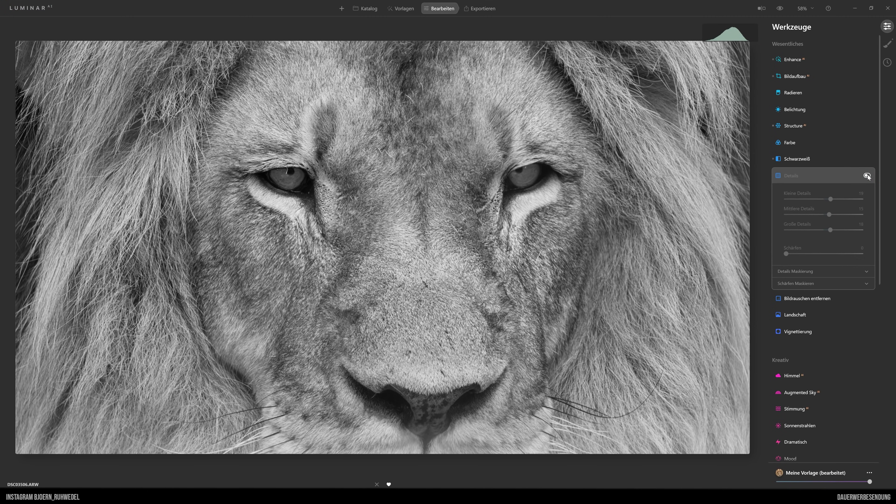
pyautogui.click(867, 175)
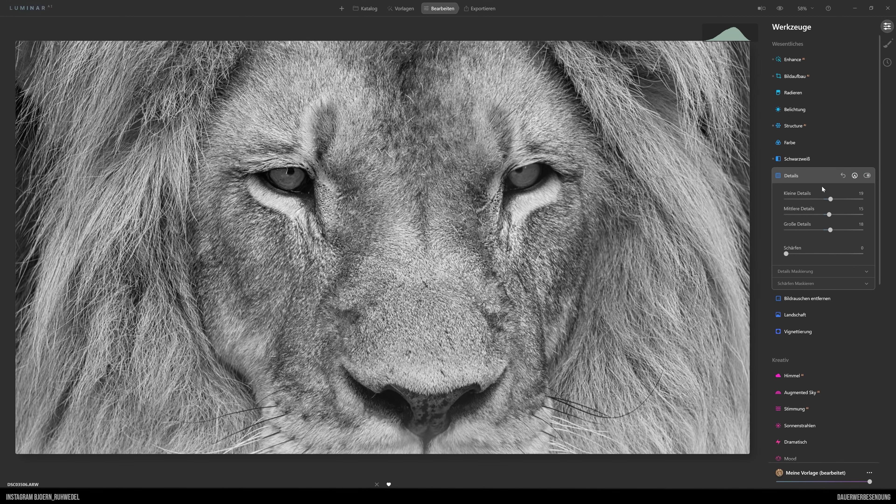
pyautogui.click(868, 176)
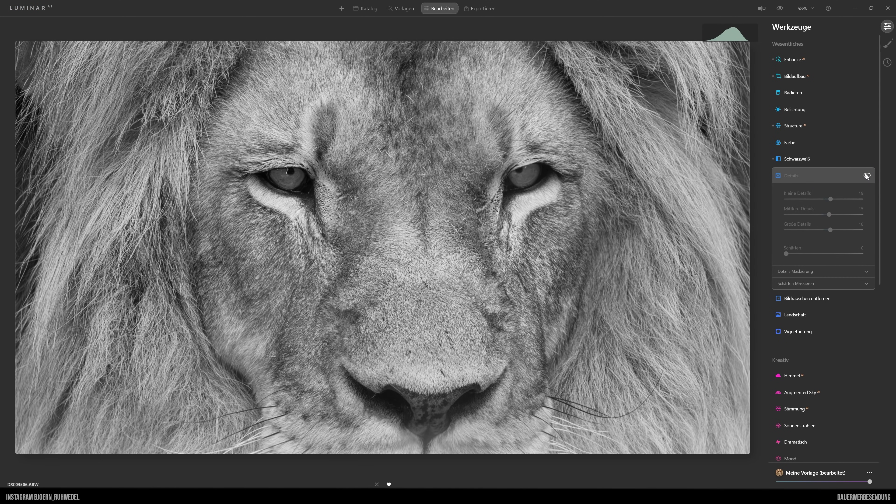
pyautogui.click(867, 176)
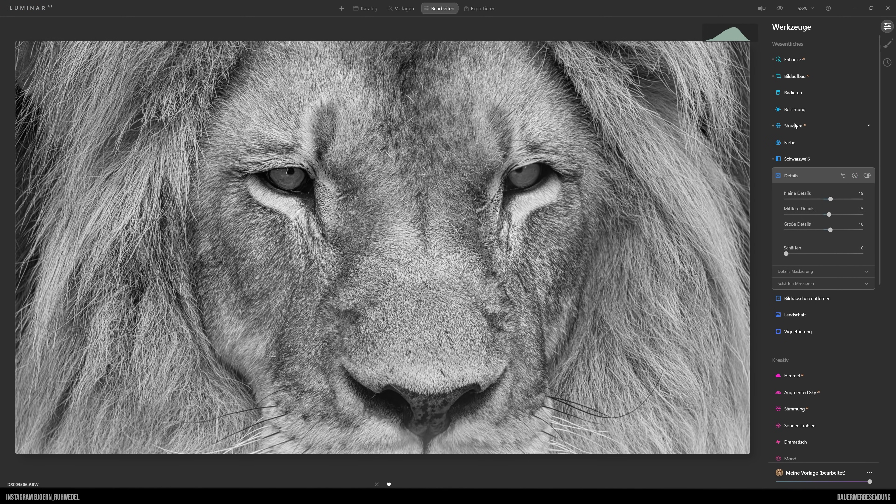
# - Reopen Structure and reactivate it at Menge 25, Verstärken 20
pyautogui.click(787, 127)
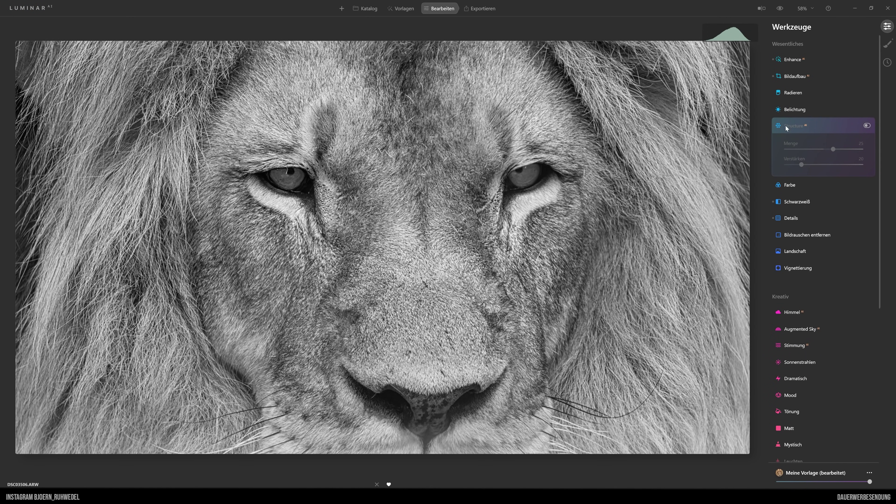
pyautogui.click(867, 126)
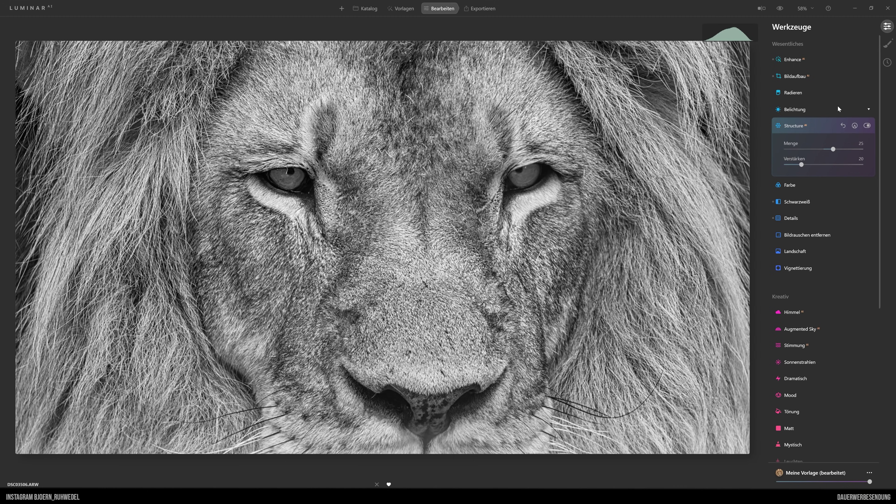
# - Reset Kleine, Mittlere and Große Details to 0 in the Details tool
pyautogui.click(795, 219)
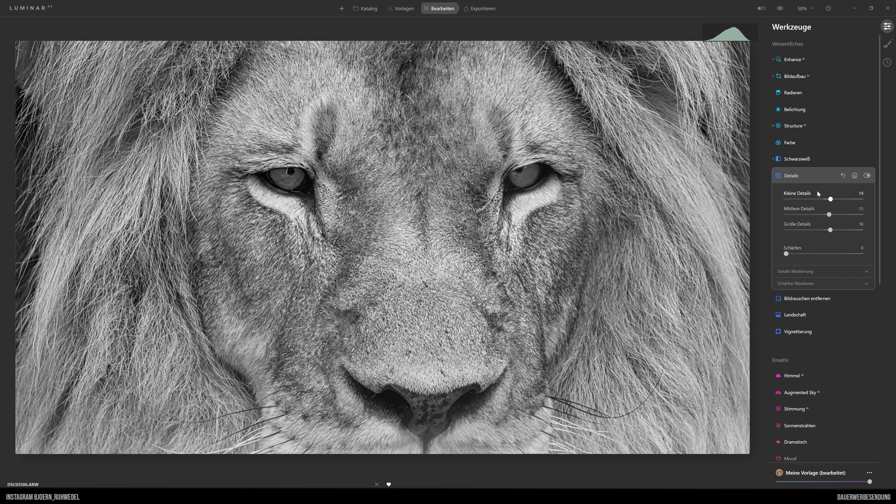
pyautogui.doubleClick(832, 199)
pyautogui.doubleClick(829, 215)
pyautogui.doubleClick(831, 231)
# - Raise Schärfen to 100 and switch the Details effect off for comparison
pyautogui.moveTo(786, 254); pyautogui.dragTo(798, 254)
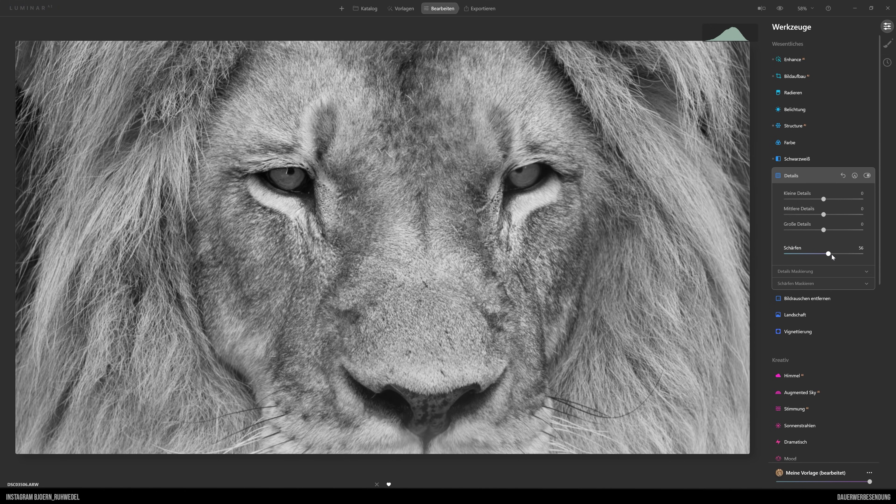
pyautogui.moveTo(854, 254); pyautogui.dragTo(886, 256)
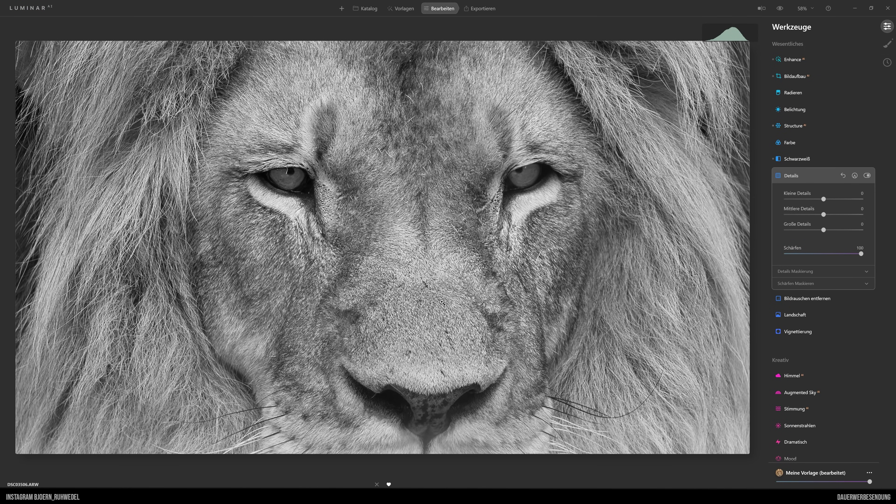
pyautogui.click(867, 176)
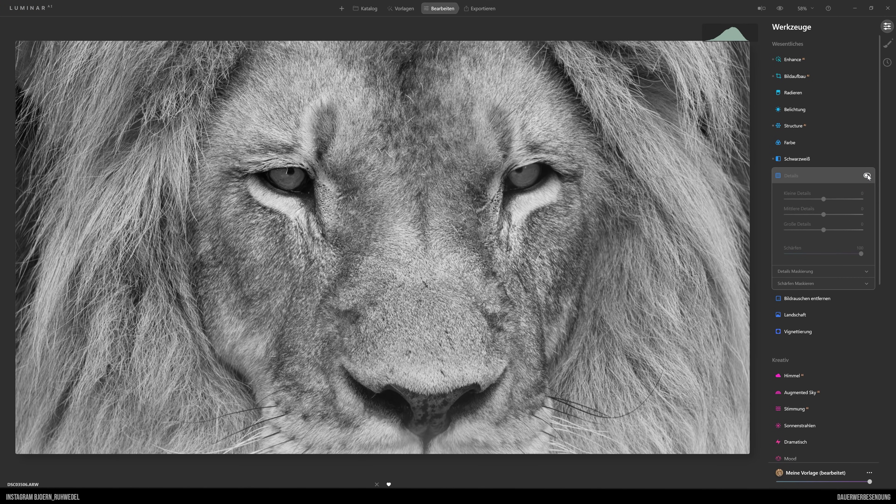
# - Re-enable Details with Schärfen at 50 and Kleine 19, Mittlere 15, Große 18
pyautogui.click(867, 176)
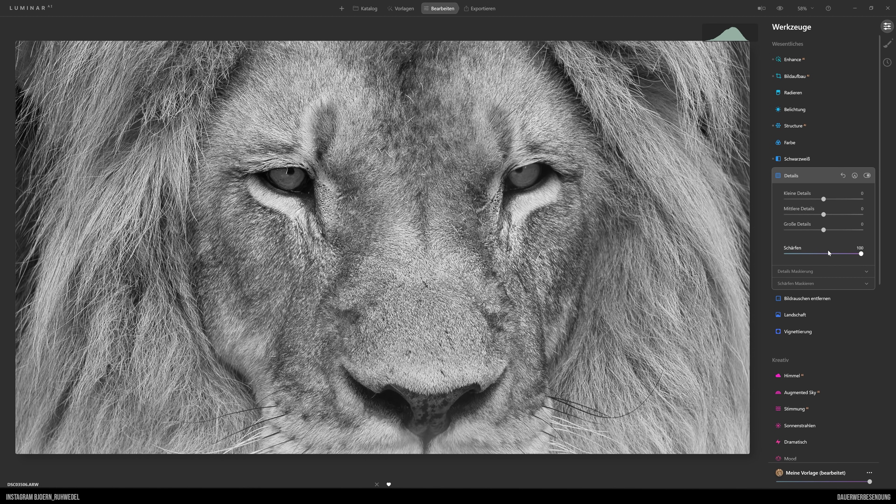
pyautogui.moveTo(861, 254); pyautogui.dragTo(844, 254)
pyautogui.click(868, 175)
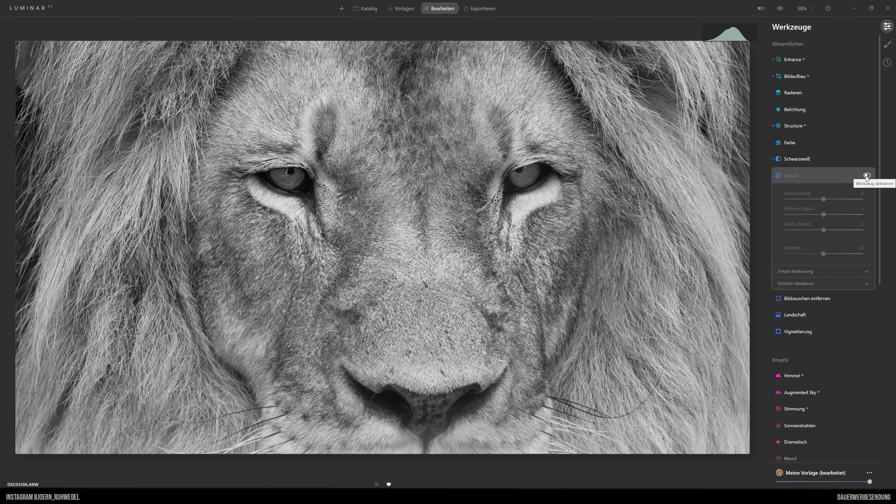
pyautogui.click(866, 176)
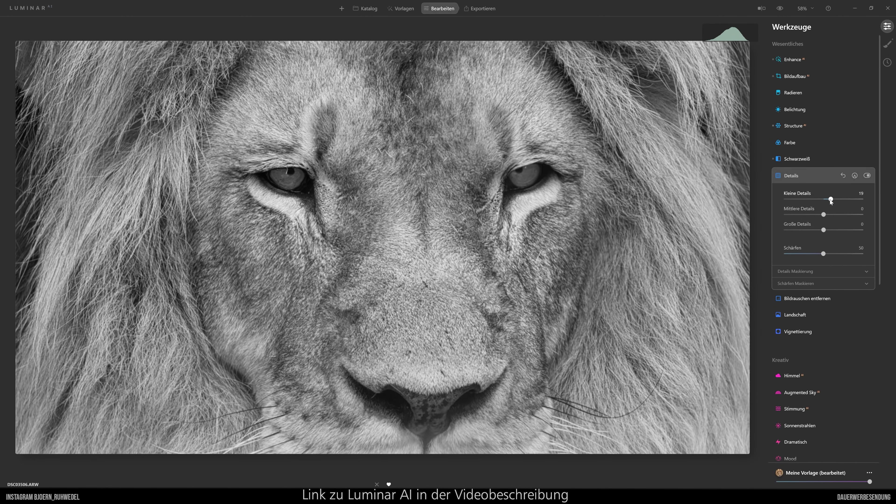
pyautogui.click(830, 215)
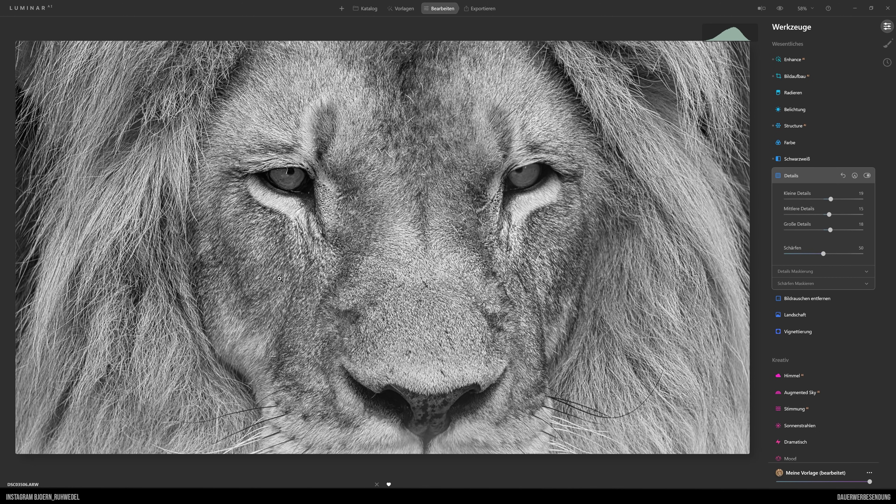
# - Reactivate Structure at Menge 25, Verstärken 20, and compare briefly against the colour original
pyautogui.click(793, 125)
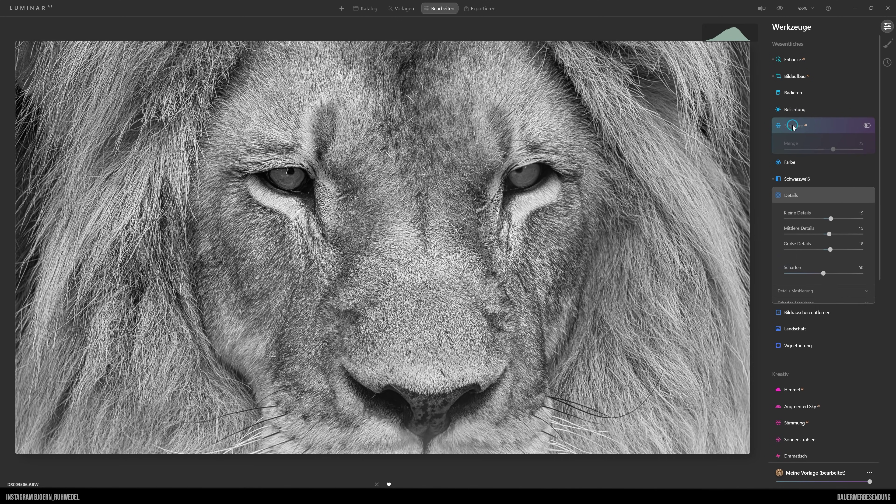
pyautogui.click(867, 126)
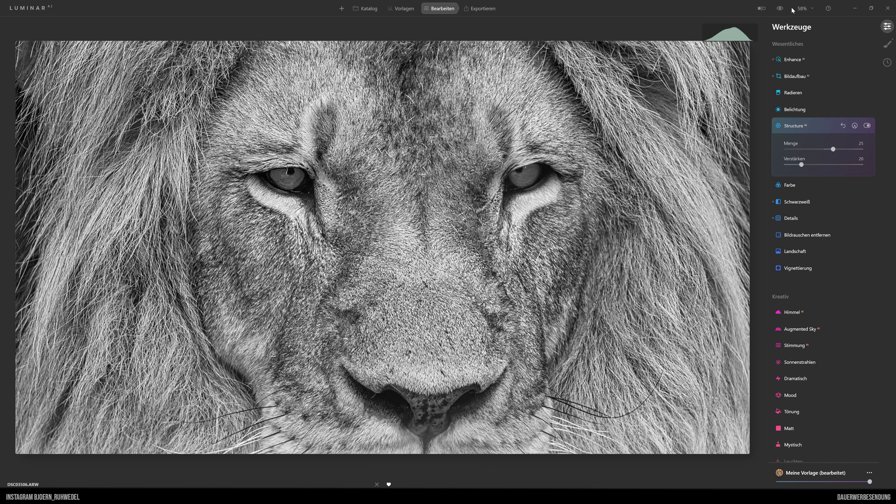
pyautogui.click(780, 9)
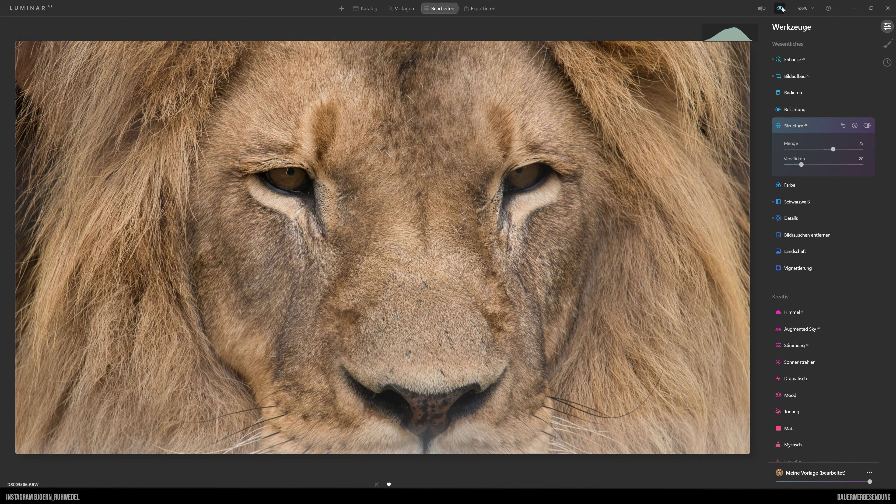
pyautogui.click(782, 8)
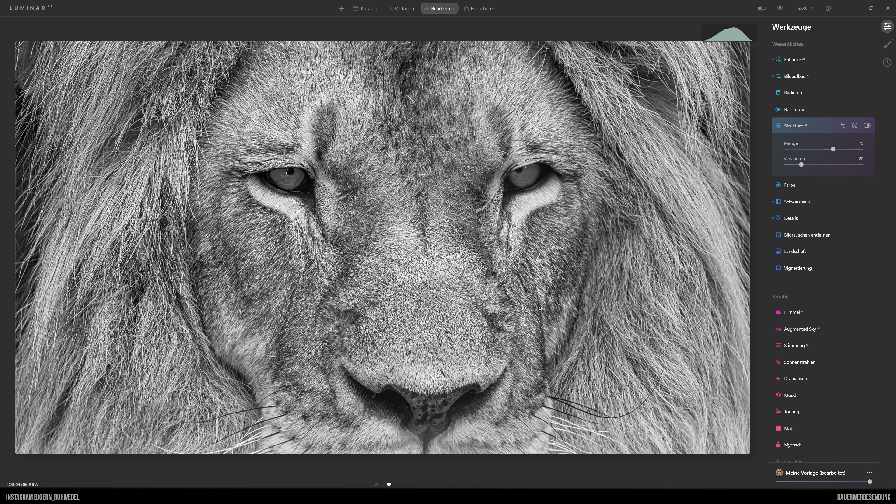
# - Turn off the Schwarzweiß conversion, compare before/after, then reconvert the lion to black and white
pyautogui.click(798, 202)
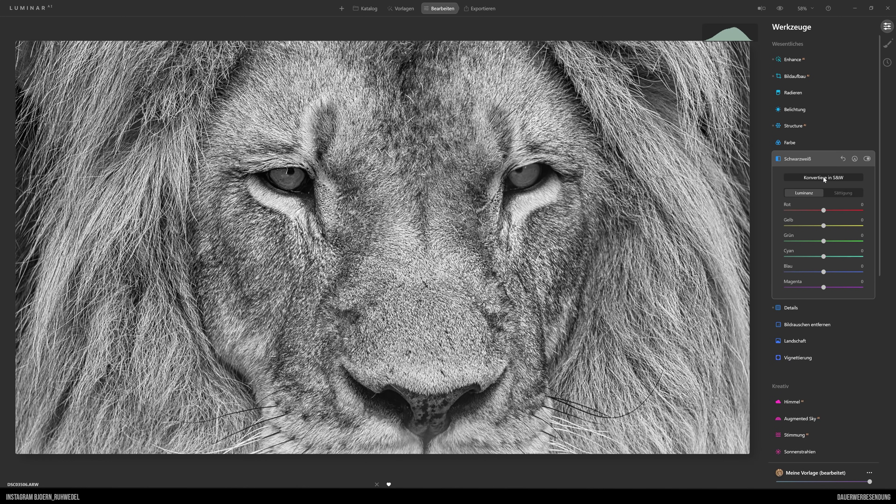
pyautogui.click(827, 176)
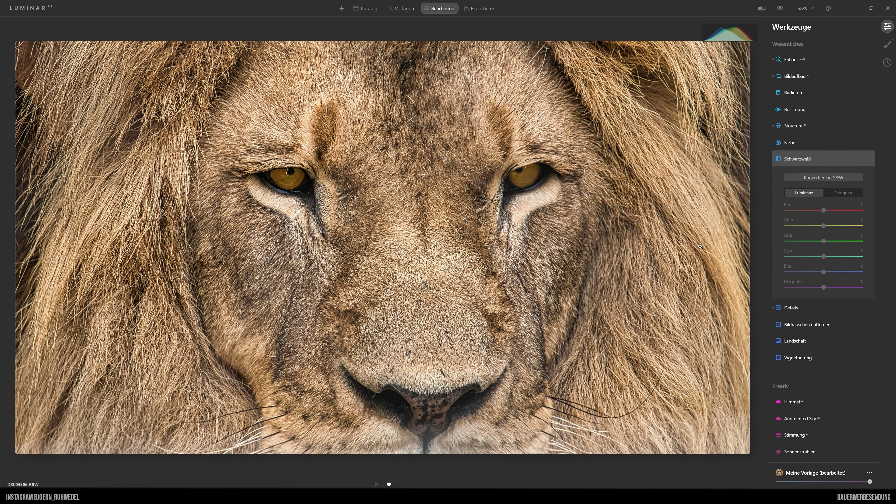
pyautogui.click(780, 9)
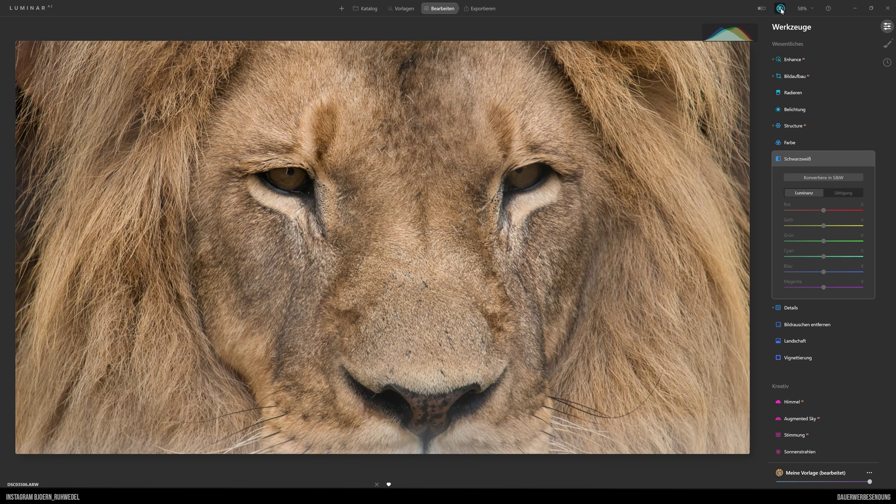
pyautogui.click(781, 9)
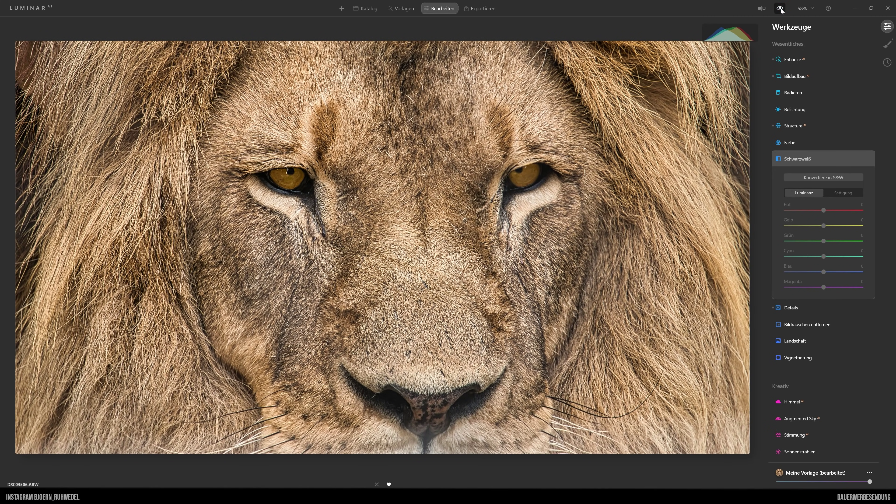
pyautogui.click(780, 8)
pyautogui.click(781, 8)
pyautogui.click(832, 175)
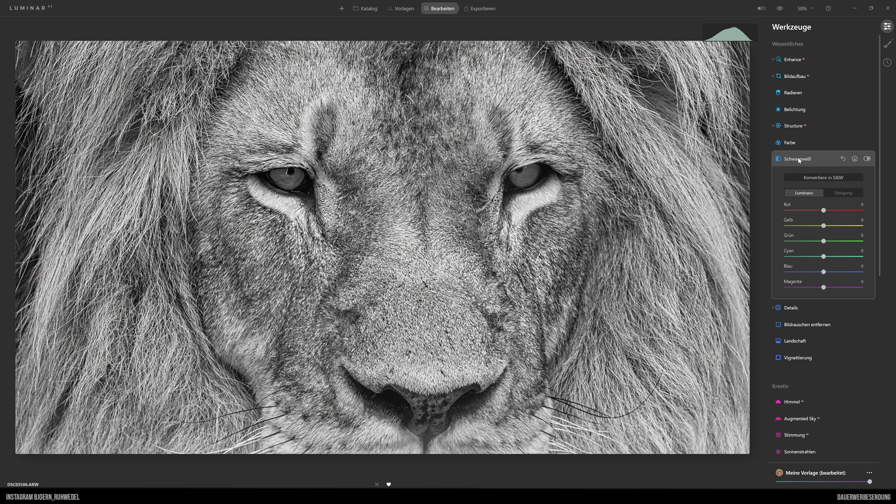
# - Collapse Schwarzweiß and expand Superkontrast under Professional in the Werkzeuge panel
pyautogui.click(799, 159)
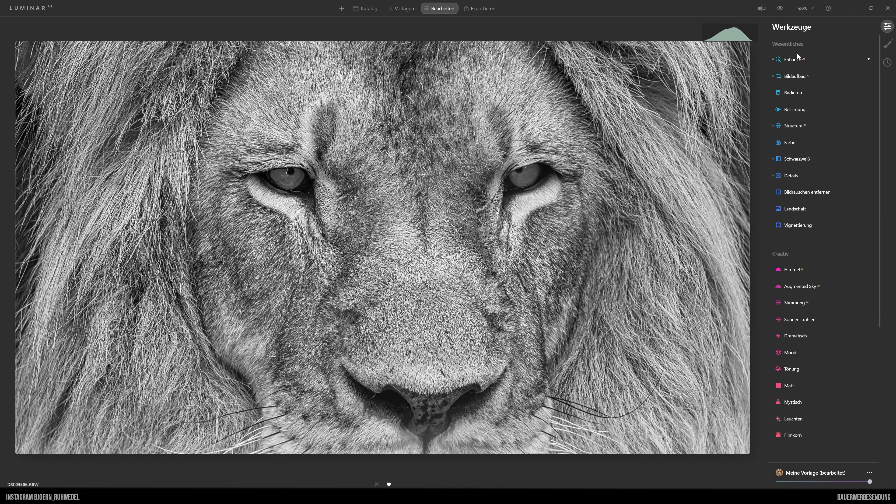
pyautogui.scroll(-2, 813, 270)
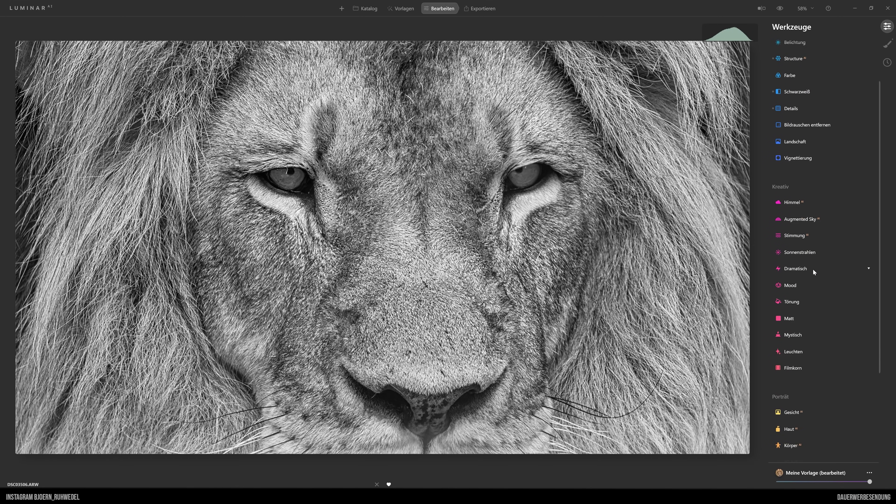
pyautogui.scroll(-2, 813, 269)
pyautogui.scroll(-1, 813, 269)
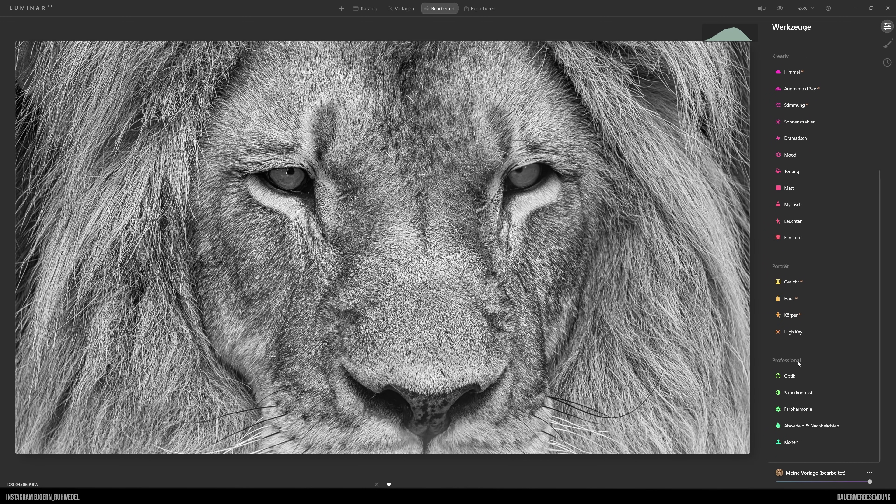
pyautogui.moveTo(798, 393)
pyautogui.click(801, 393)
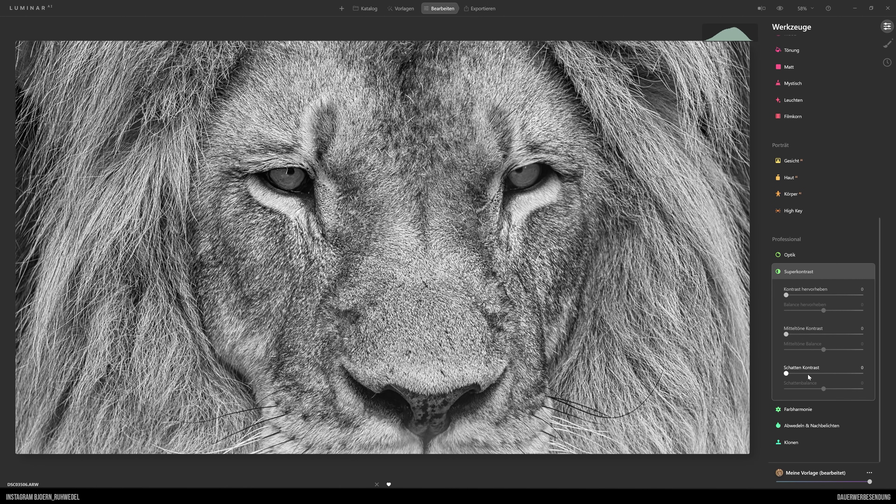
# - Switch off the Structure and Details effects to soften the black-and-white lion
pyautogui.click(831, 272)
pyautogui.scroll(8, 822, 244)
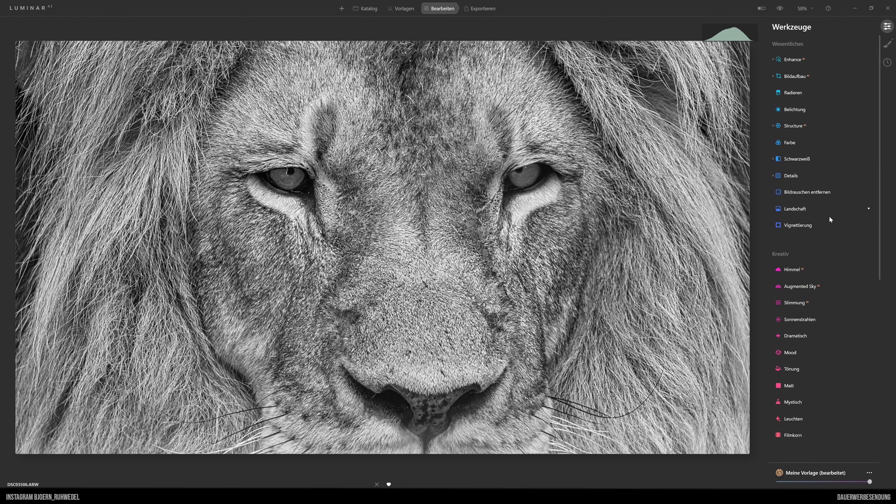
pyautogui.click(796, 126)
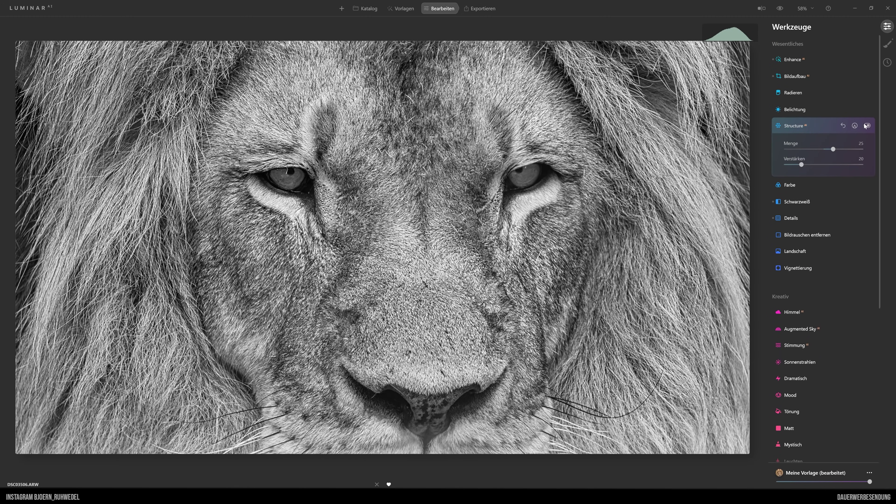
pyautogui.click(793, 125)
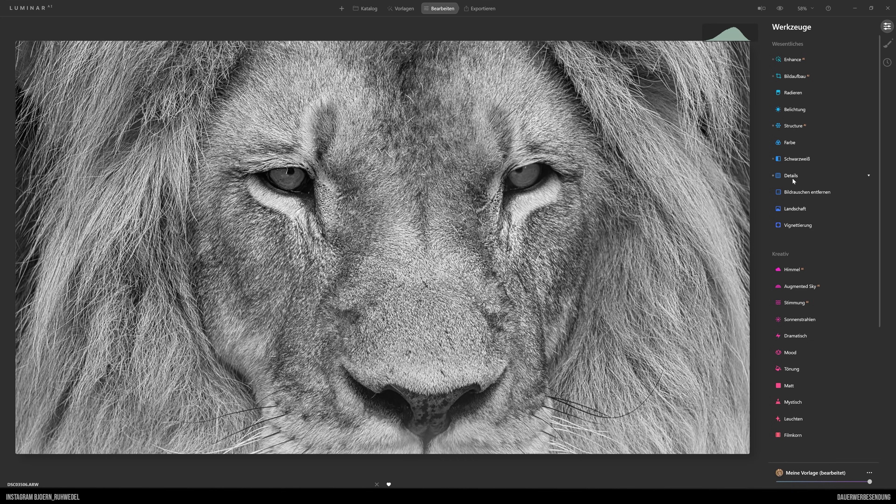
pyautogui.click(791, 175)
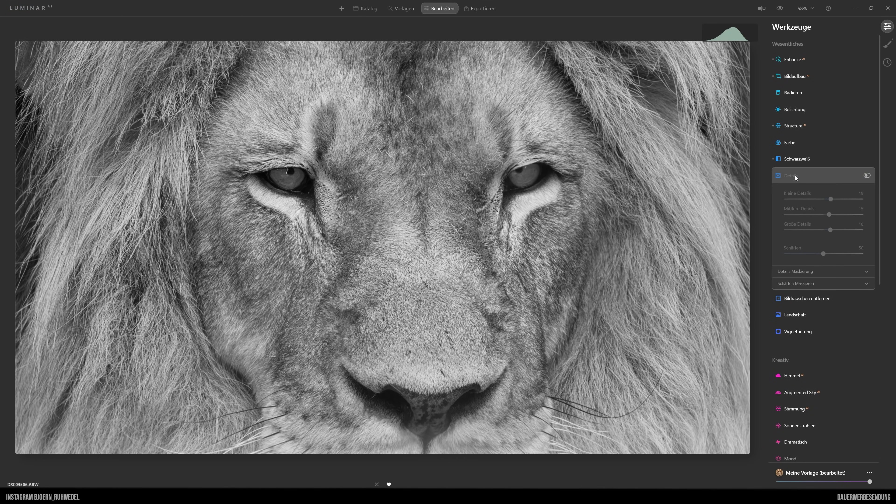
pyautogui.click(795, 175)
# - Scroll back down and reopen the Superkontrast settings
pyautogui.scroll(-3, 808, 282)
pyautogui.scroll(-2, 819, 311)
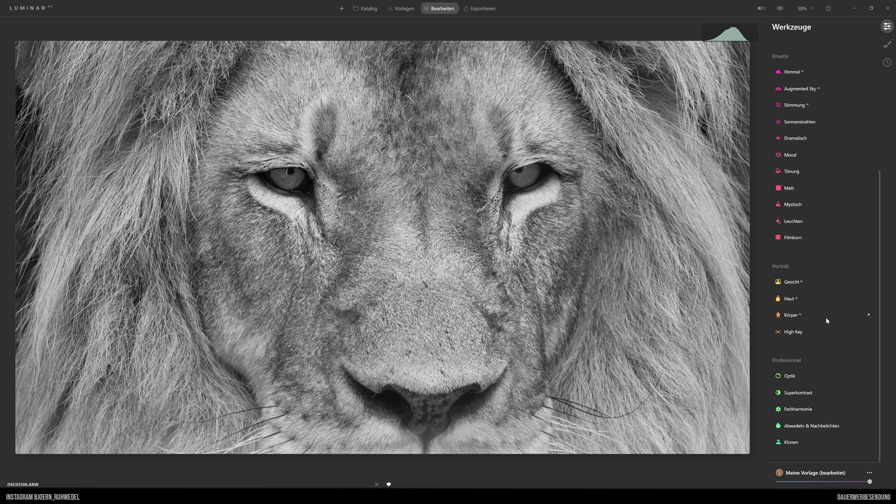
pyautogui.click(800, 393)
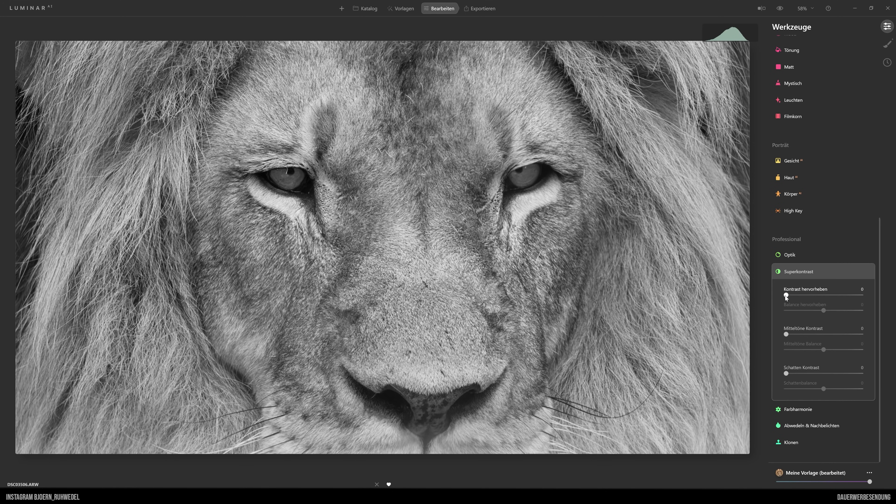
# - Preview Kontrast hervorheben at 100, settle it at 15, and compare Superkontrast off/on
pyautogui.moveTo(786, 295); pyautogui.dragTo(874, 296)
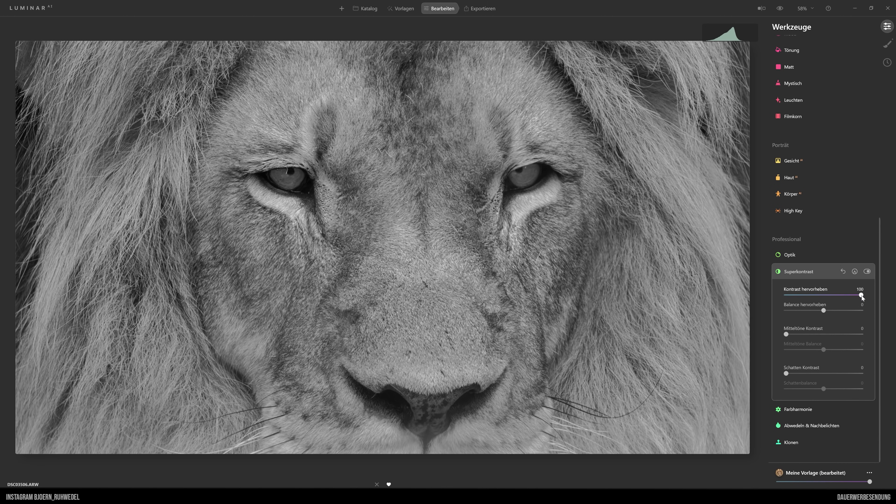
pyautogui.moveTo(861, 295); pyautogui.dragTo(798, 298)
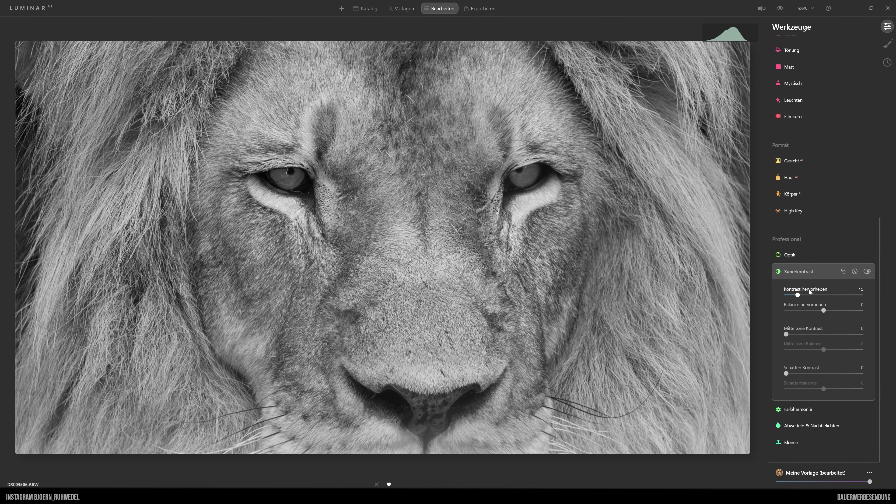
pyautogui.click(868, 272)
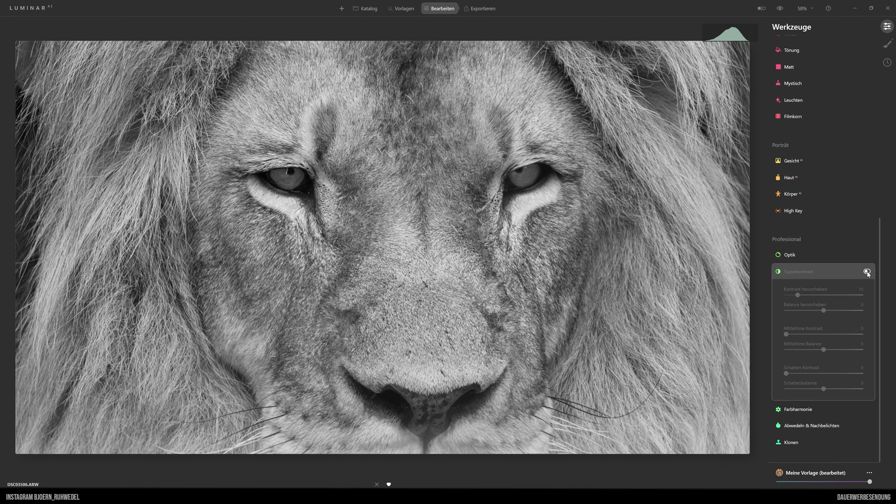
pyautogui.click(868, 271)
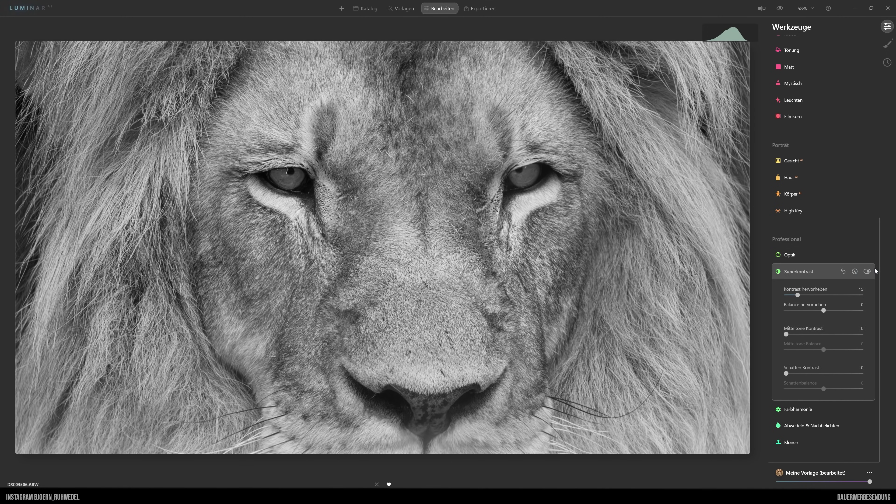
# - Zoom to 100% on the lion's eyes and nose and recompare Superkontrast off/on
pyautogui.click(806, 9)
pyautogui.click(814, 59)
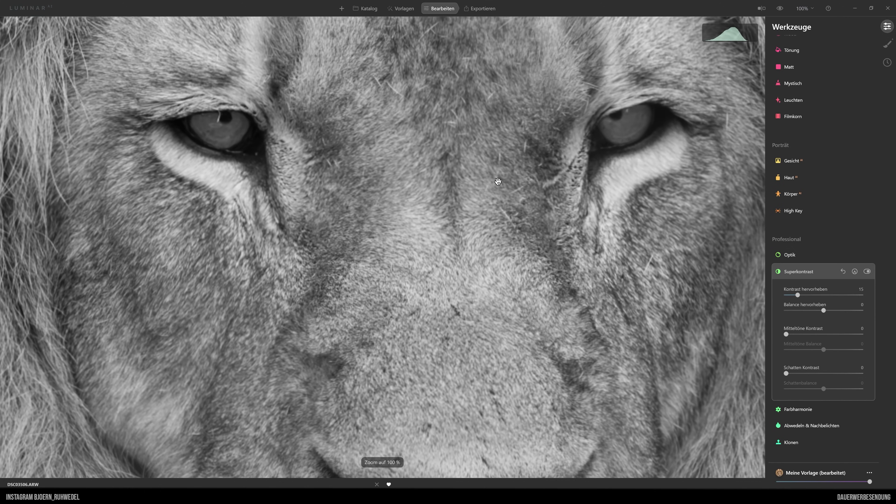
pyautogui.moveTo(497, 182); pyautogui.dragTo(463, 146)
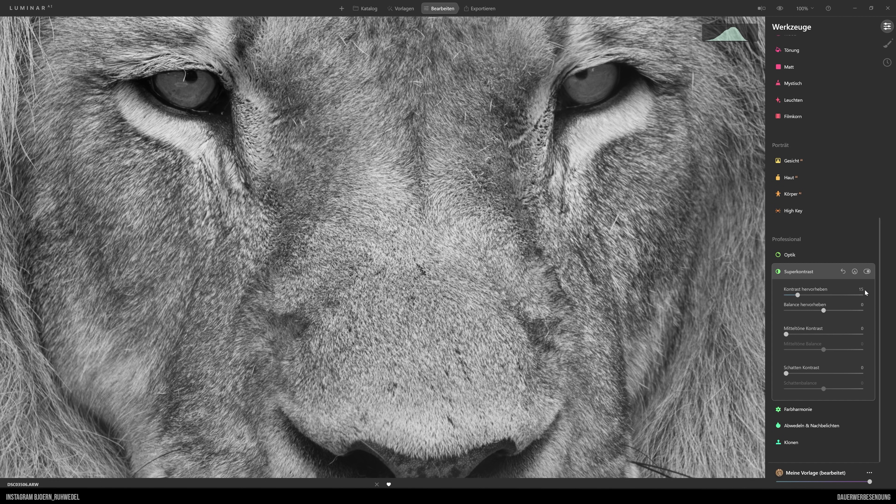
pyautogui.click(868, 271)
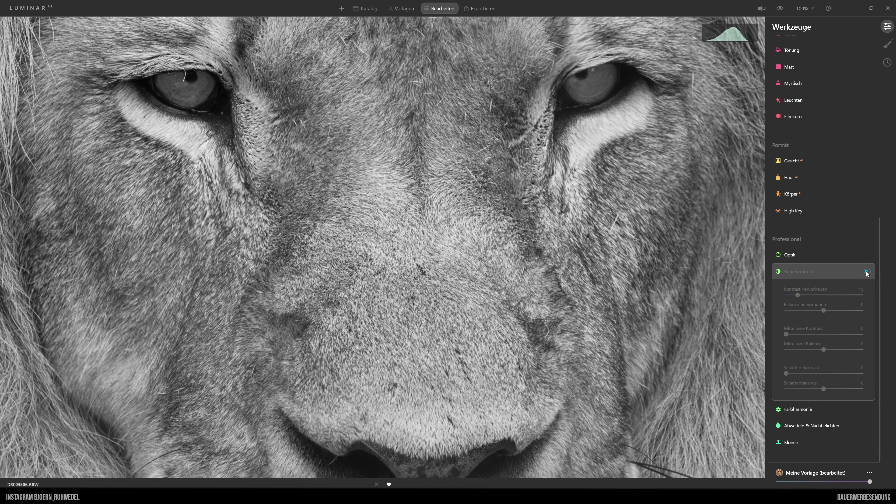
pyautogui.click(867, 271)
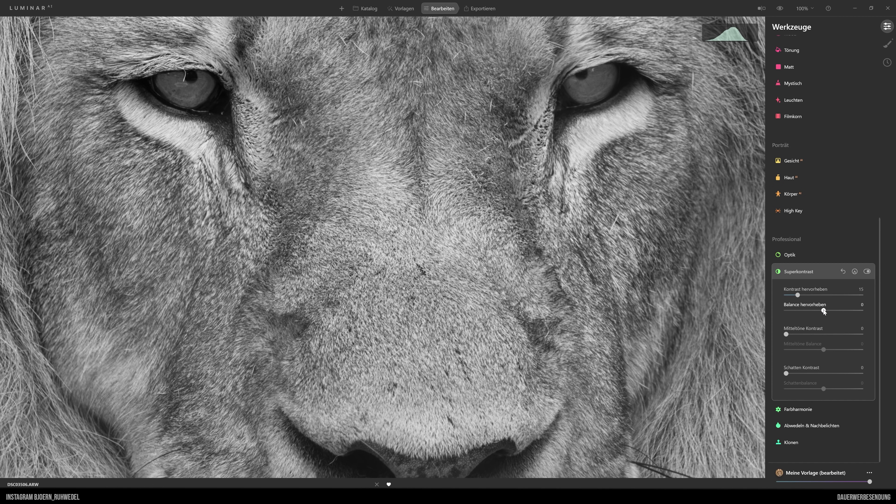
# - Set Balance hervorheben to -15 alongside Kontrast hervorheben 15, toggling Superkontrast off and on to compare
pyautogui.moveTo(824, 310); pyautogui.dragTo(803, 315)
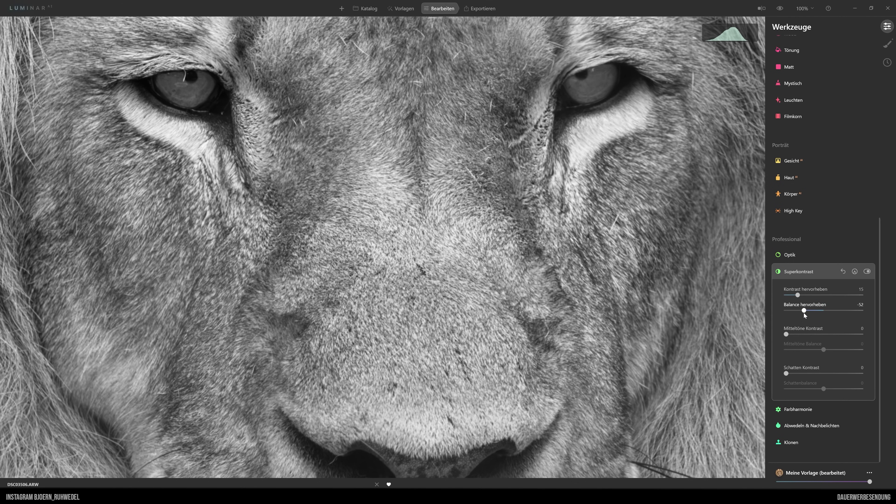
pyautogui.moveTo(804, 313); pyautogui.dragTo(878, 314)
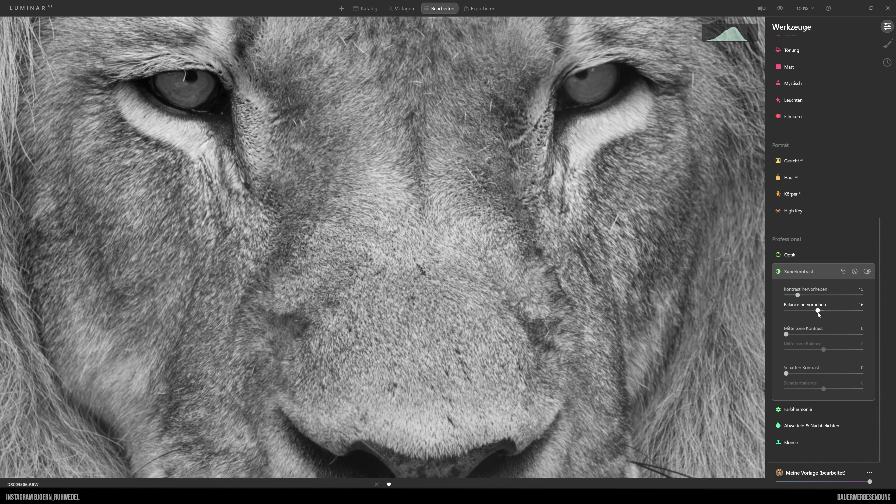
pyautogui.moveTo(805, 314)
pyautogui.mouseDown()
pyautogui.moveTo(788, 313)
pyautogui.moveTo(820, 314)
pyautogui.moveTo(799, 314)
pyautogui.mouseUp()
pyautogui.click(867, 271)
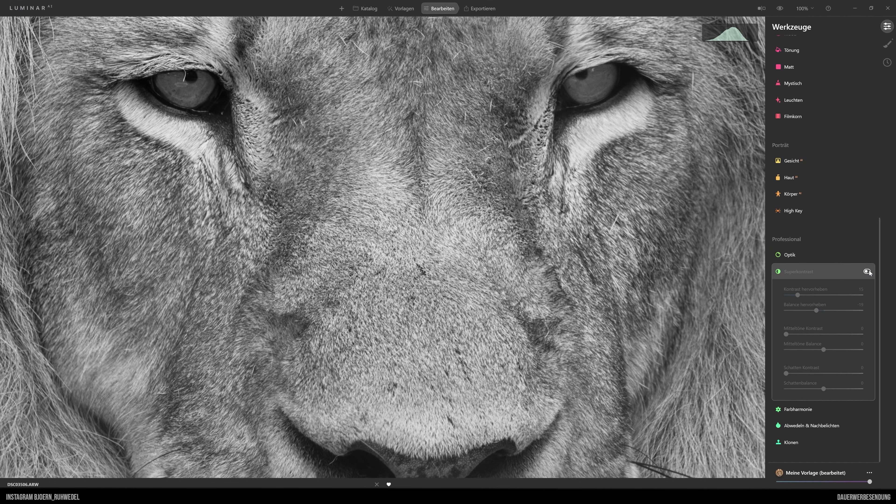
pyautogui.click(867, 271)
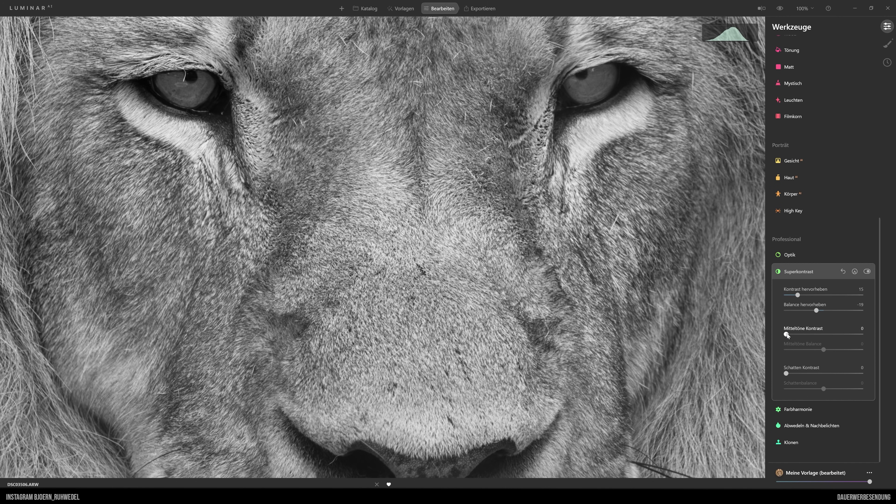
# - Raise Mitteltöne Kontrast to 19 and set Mitteltöne Balance to 30 in Superkontrast
pyautogui.moveTo(786, 334)
pyautogui.mouseDown()
pyautogui.moveTo(850, 339)
pyautogui.moveTo(800, 334)
pyautogui.mouseUp()
pyautogui.moveTo(823, 352); pyautogui.dragTo(809, 358)
pyautogui.moveTo(804, 351)
pyautogui.mouseDown()
pyautogui.moveTo(853, 351)
pyautogui.moveTo(823, 355)
pyautogui.moveTo(842, 355)
pyautogui.mouseUp()
pyautogui.click(803, 8)
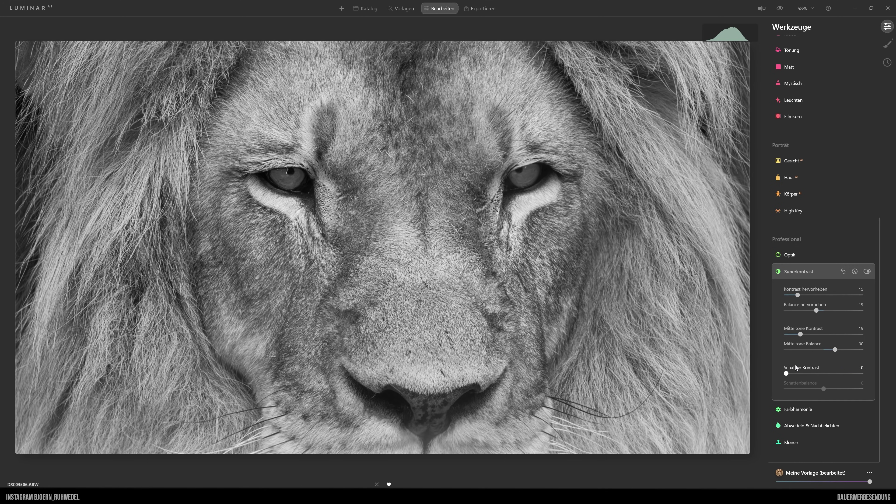
# - Set Schatten Kontrast to 20 and Schattenbalance to 40, toggling Superkontrast off and on to compare
pyautogui.moveTo(786, 373)
pyautogui.mouseDown()
pyautogui.moveTo(779, 371)
pyautogui.moveTo(876, 377)
pyautogui.mouseUp()
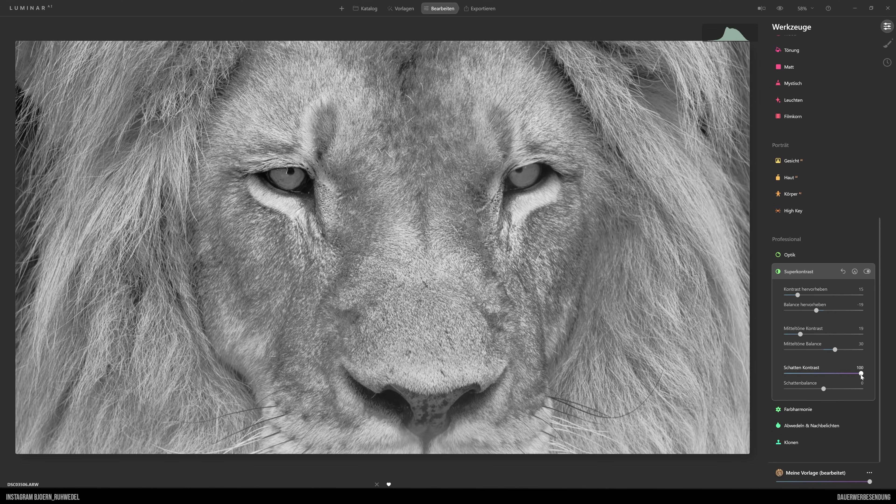
pyautogui.moveTo(861, 374); pyautogui.dragTo(802, 376)
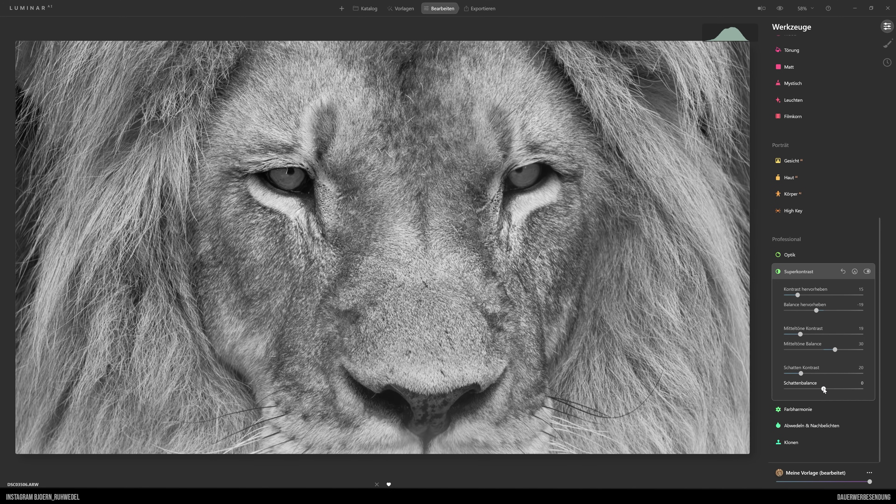
pyautogui.moveTo(824, 388)
pyautogui.mouseDown()
pyautogui.moveTo(802, 388)
pyautogui.moveTo(857, 389)
pyautogui.moveTo(839, 393)
pyautogui.mouseUp()
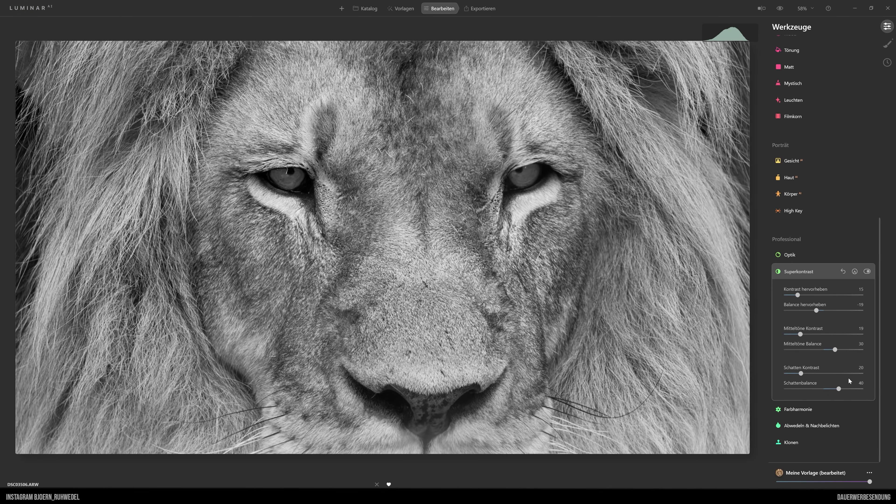
pyautogui.click(868, 272)
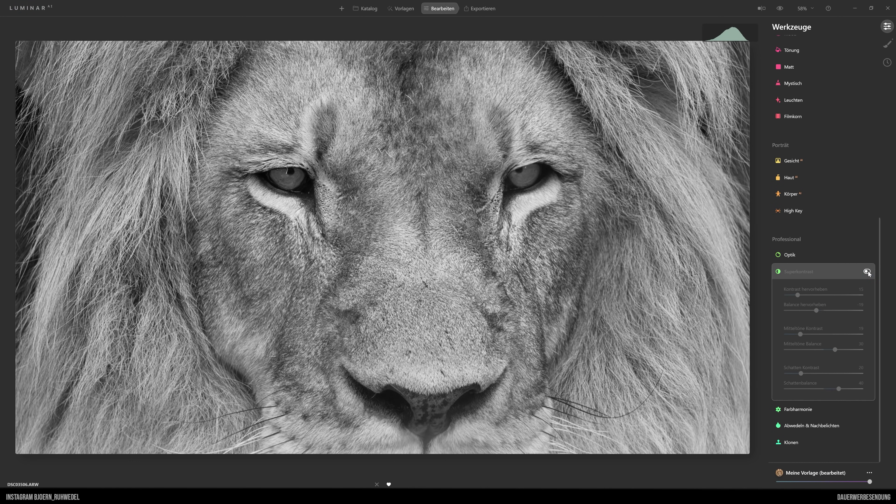
pyautogui.click(867, 272)
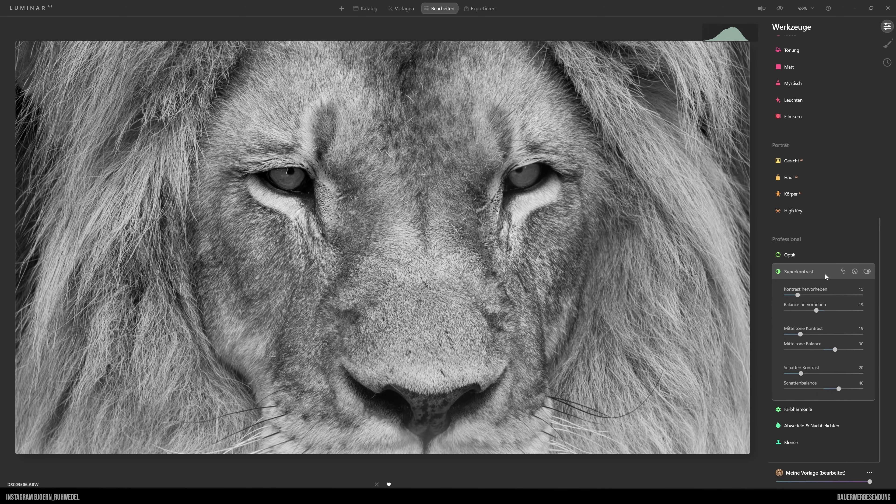
pyautogui.scroll(3, 840, 185)
pyautogui.scroll(3, 833, 189)
pyautogui.scroll(3, 829, 153)
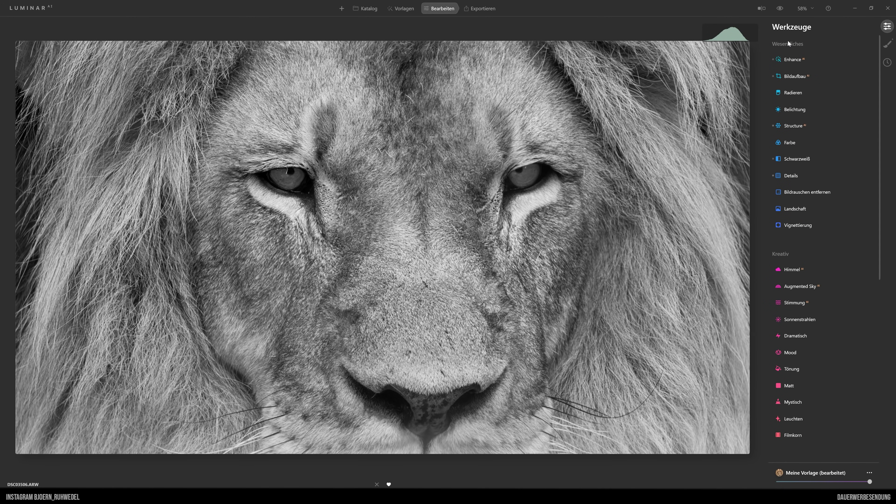
pyautogui.click(792, 126)
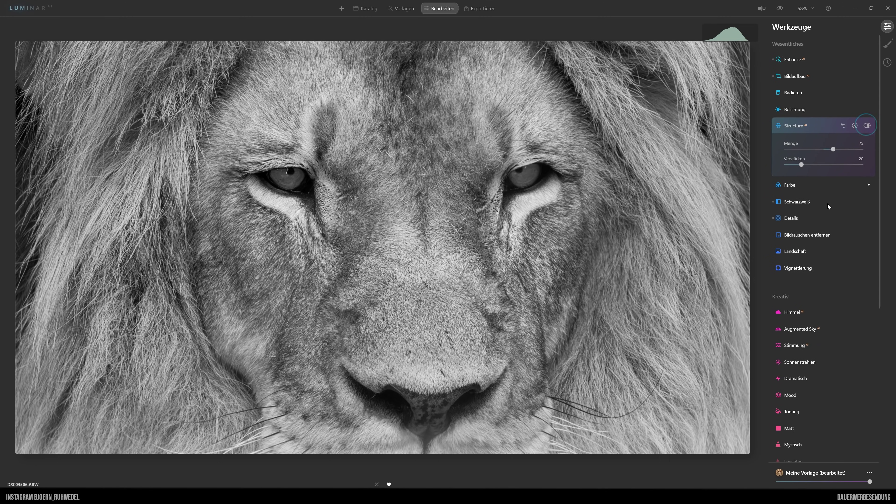
pyautogui.click(790, 218)
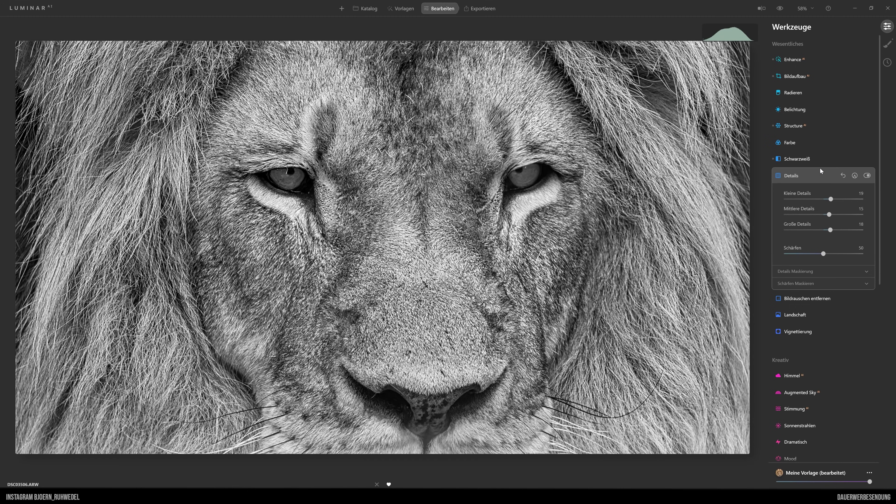
pyautogui.scroll(-5, 827, 180)
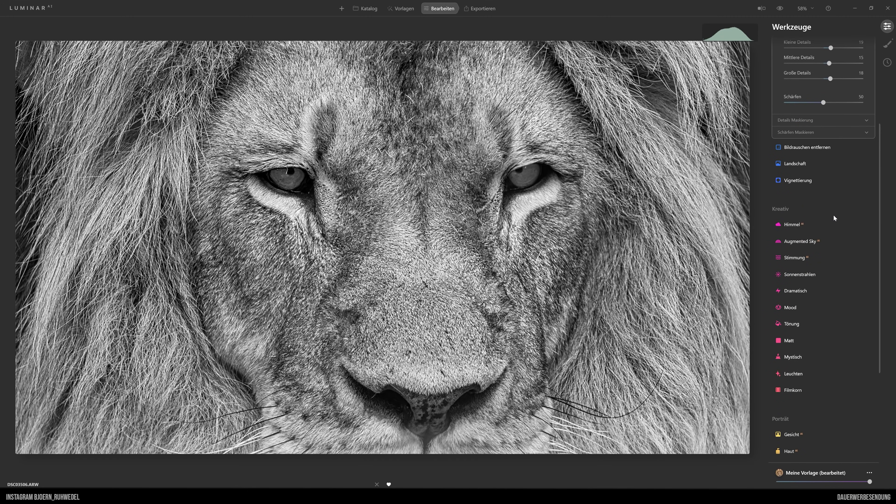
pyautogui.scroll(-5, 834, 218)
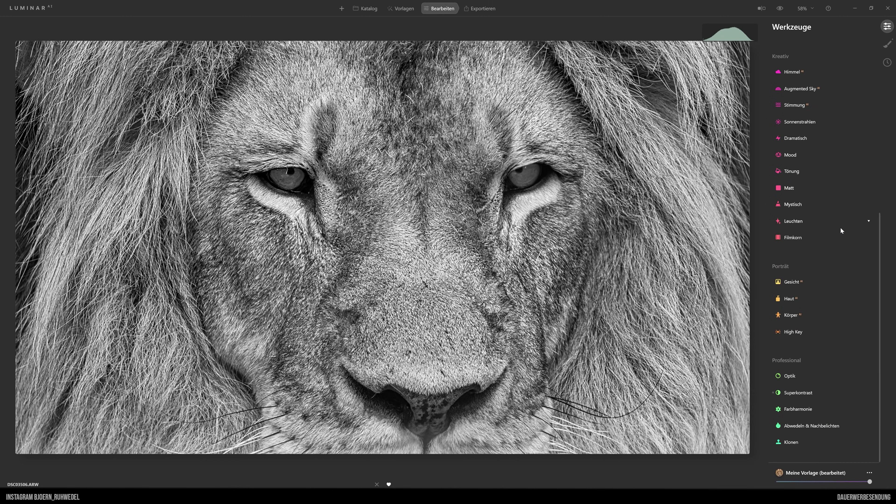
pyautogui.click(799, 393)
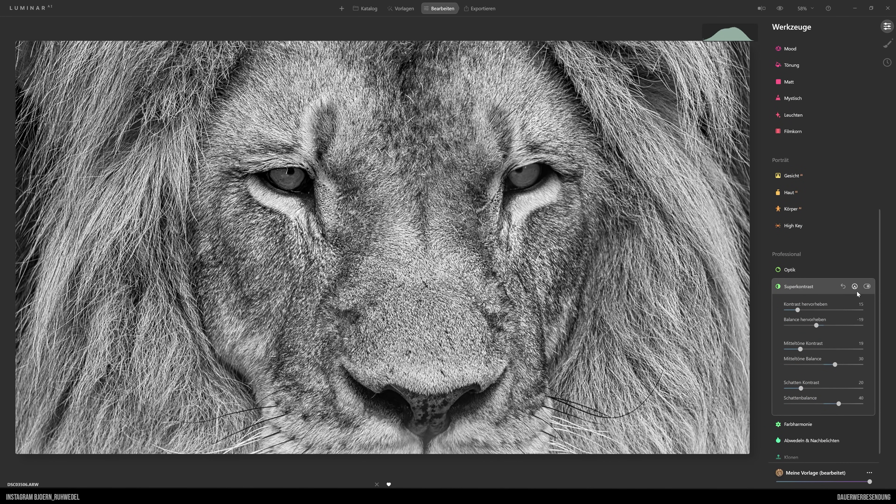
pyautogui.click(868, 287)
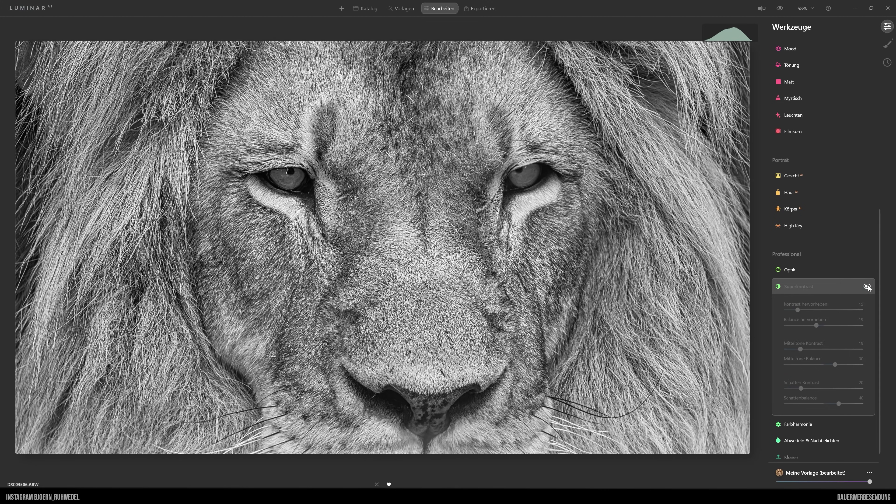
pyautogui.click(868, 287)
pyautogui.click(868, 287)
pyautogui.click(868, 287)
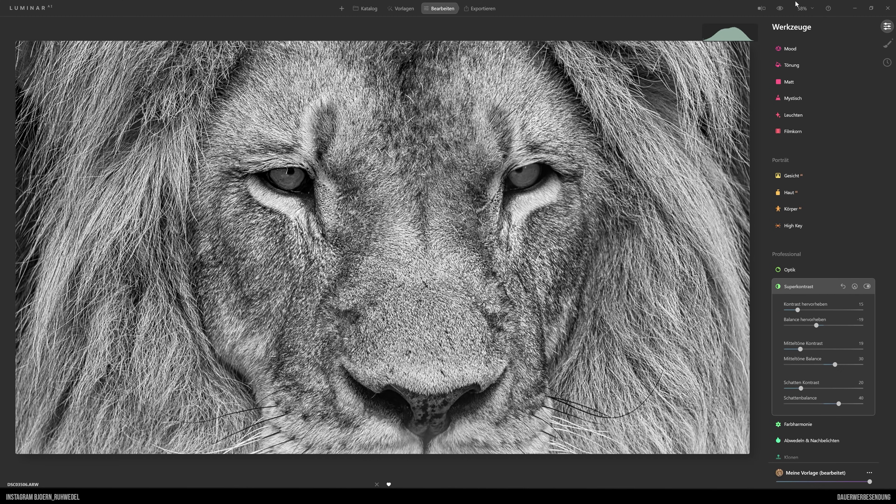
# - Zoom to 100% and pan to the lion's eyes and nose
pyautogui.click(800, 7)
pyautogui.click(812, 62)
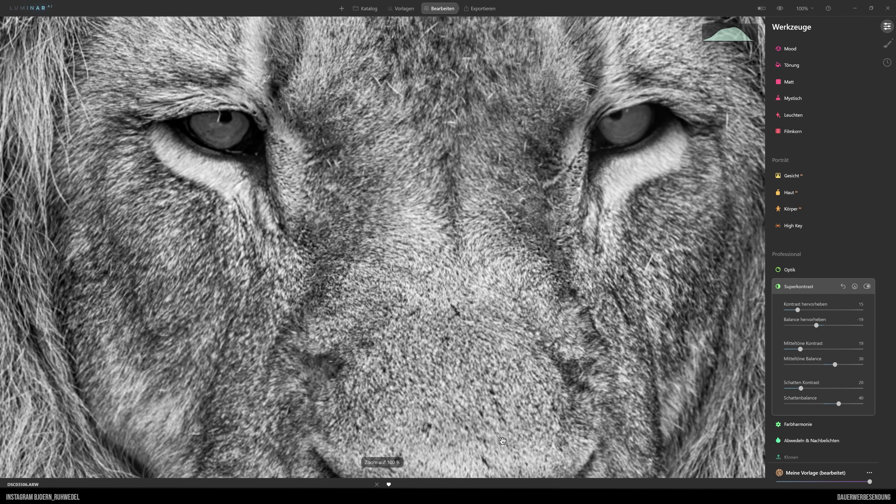
pyautogui.moveTo(565, 415); pyautogui.dragTo(530, 361)
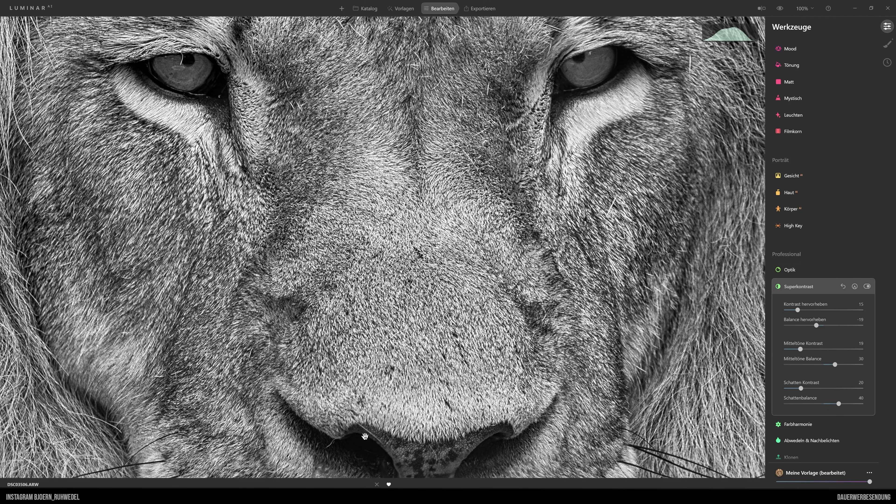
# - Toggle Superkontrast off and on twice to compare the close-up
pyautogui.click(868, 287)
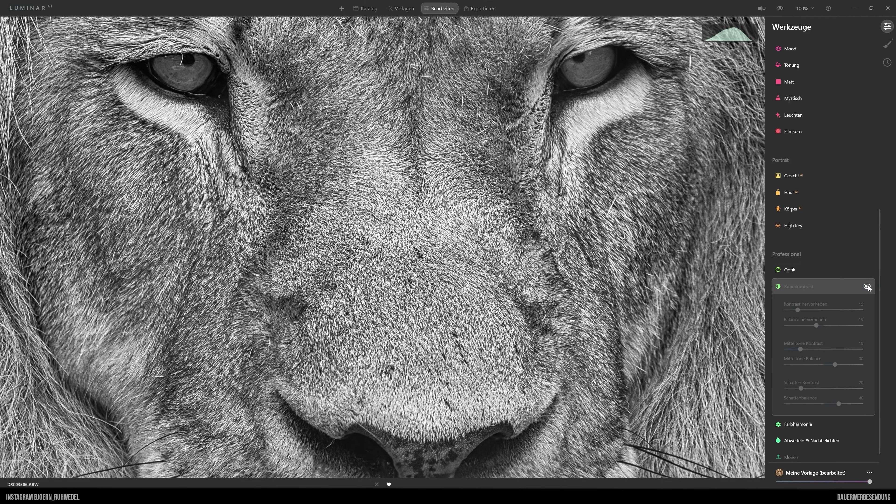
pyautogui.click(868, 286)
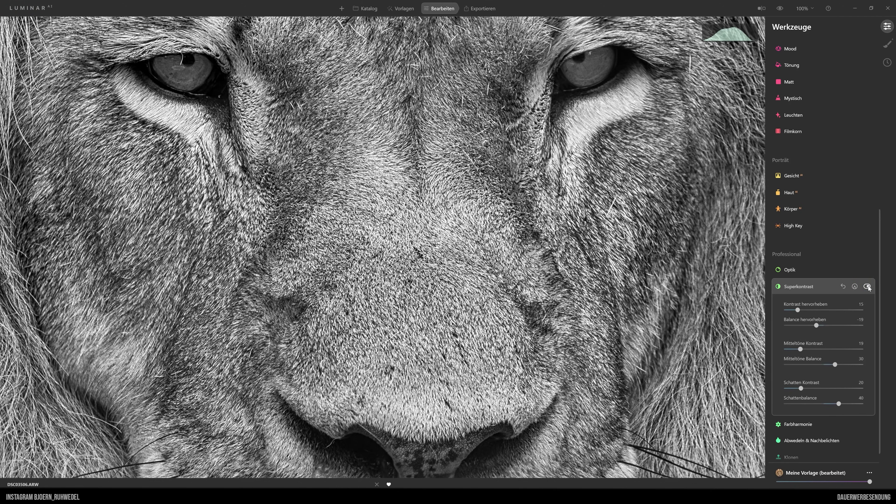
pyautogui.click(867, 286)
pyautogui.click(868, 286)
pyautogui.click(806, 8)
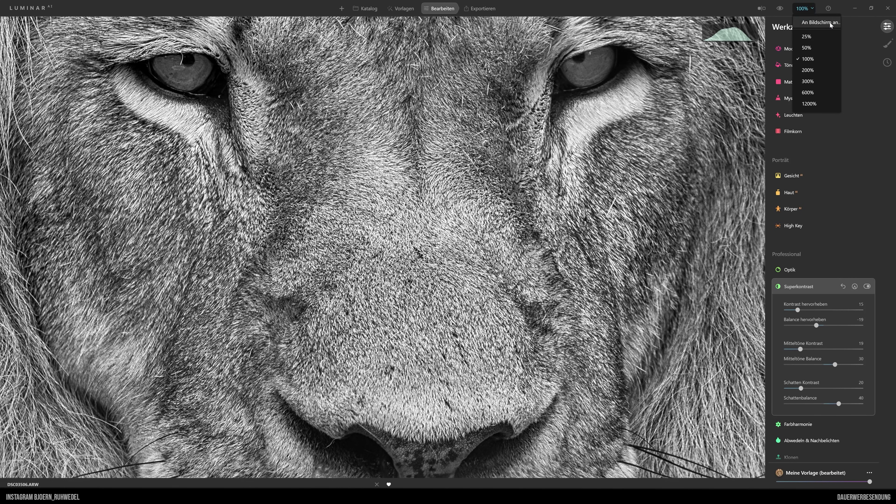
# - Fit the photo to screen (58%) and switch off Konvertiere in S&W to restore colour
pyautogui.click(843, 27)
pyautogui.scroll(10, 817, 148)
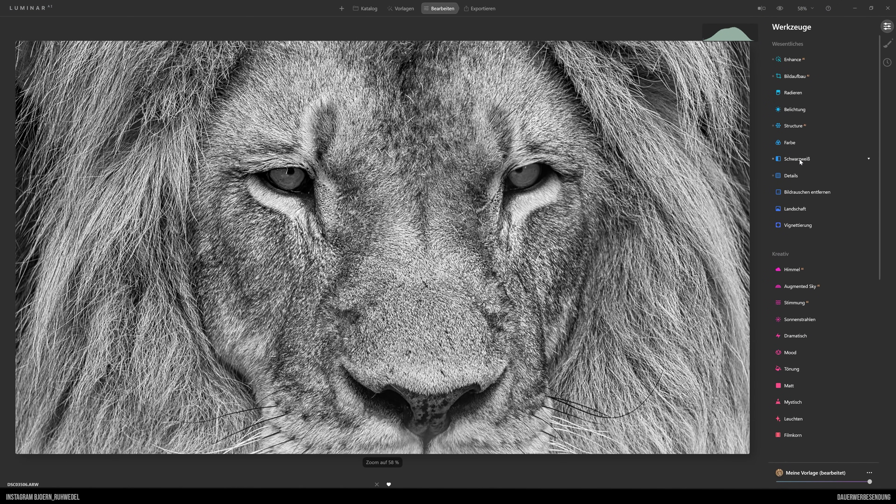
pyautogui.click(800, 159)
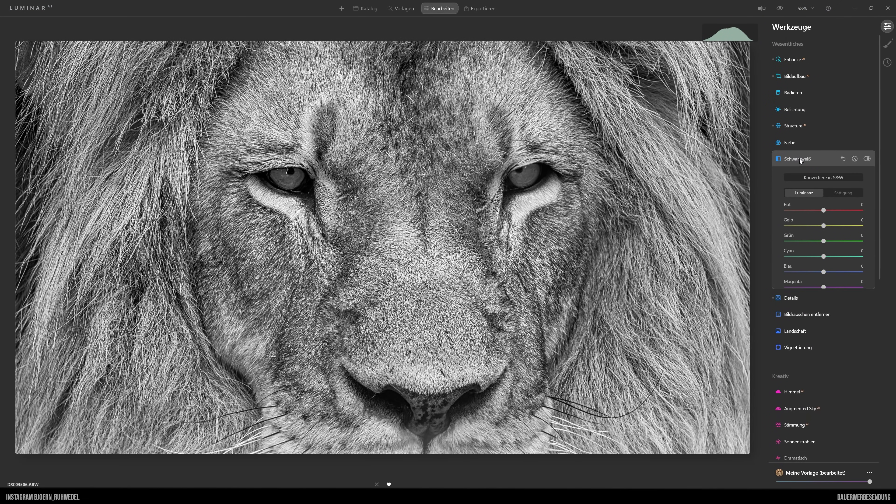
pyautogui.click(830, 177)
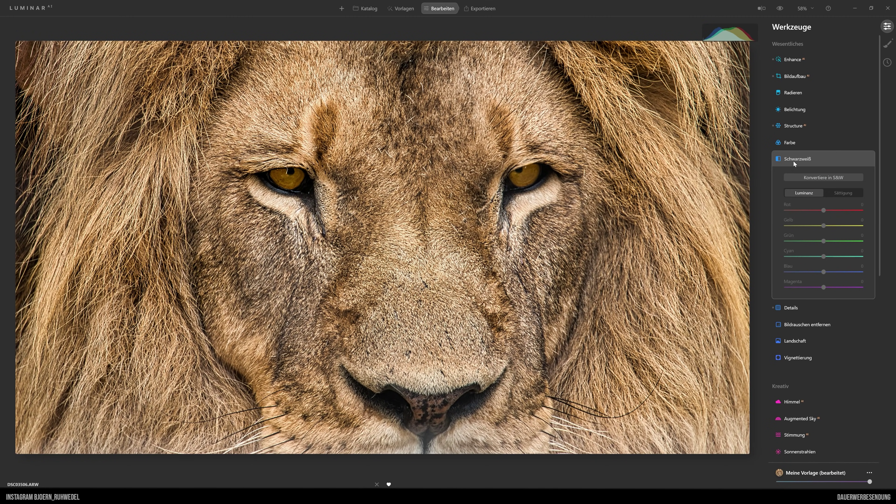
pyautogui.click(801, 158)
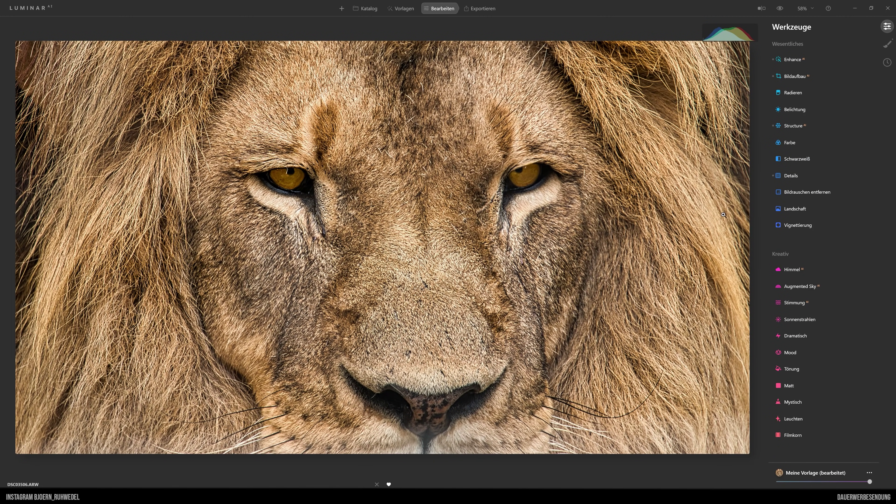